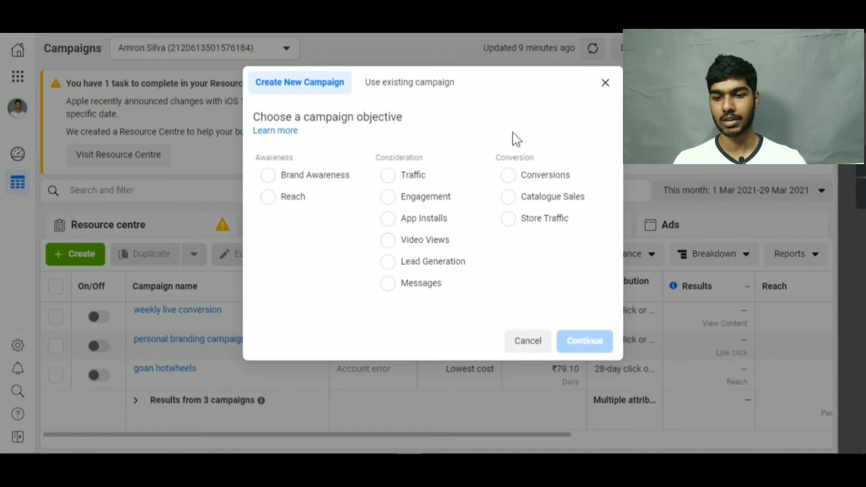
Create a new campaign with the Conversions objective and name it "coversion example".
{"action": "left_click", "coordinate": [514, 175]}
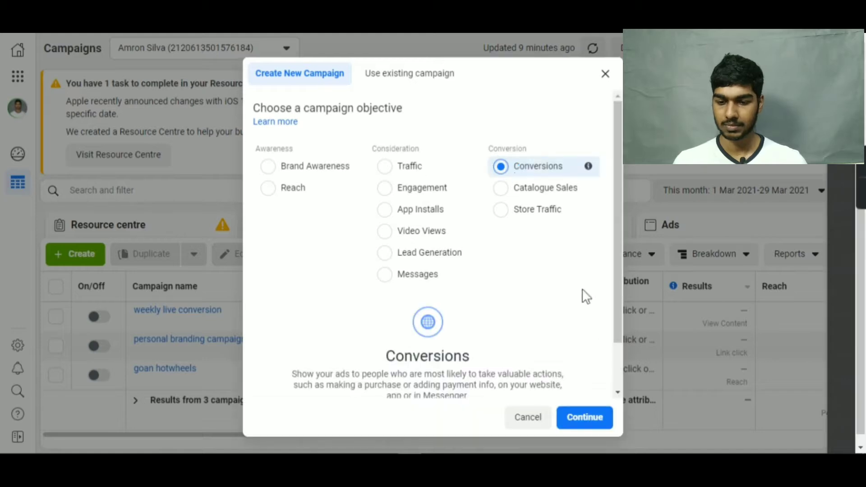
{"action": "left_click", "coordinate": [586, 416]}
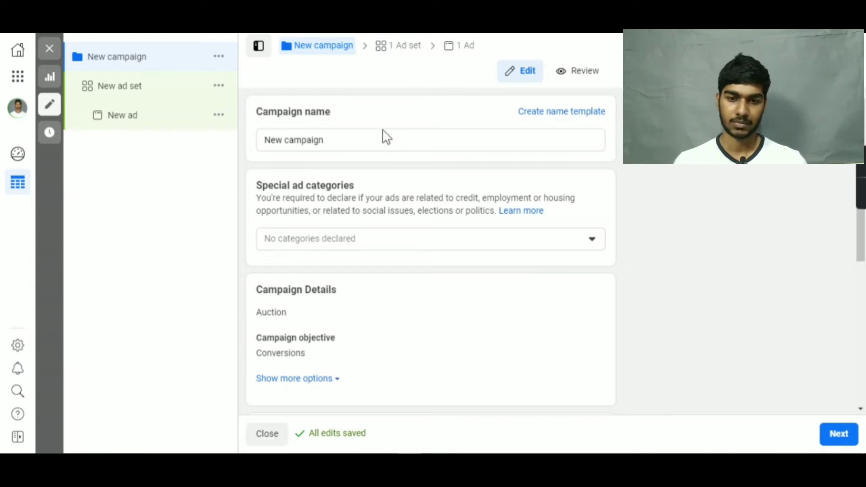
{"action": "left_click_drag", "start_coordinate": [327, 142], "coordinate": [222, 166]}
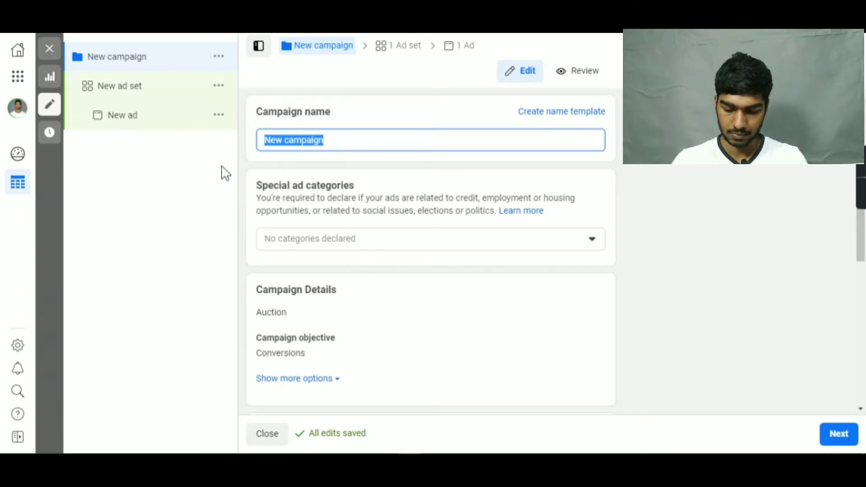
{"action": "type", "text": "coversio"}
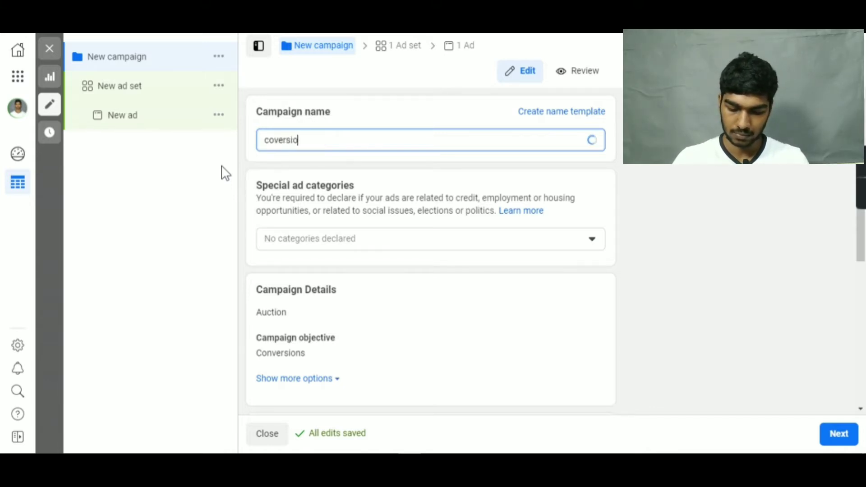
{"action": "type", "text": "n e"}
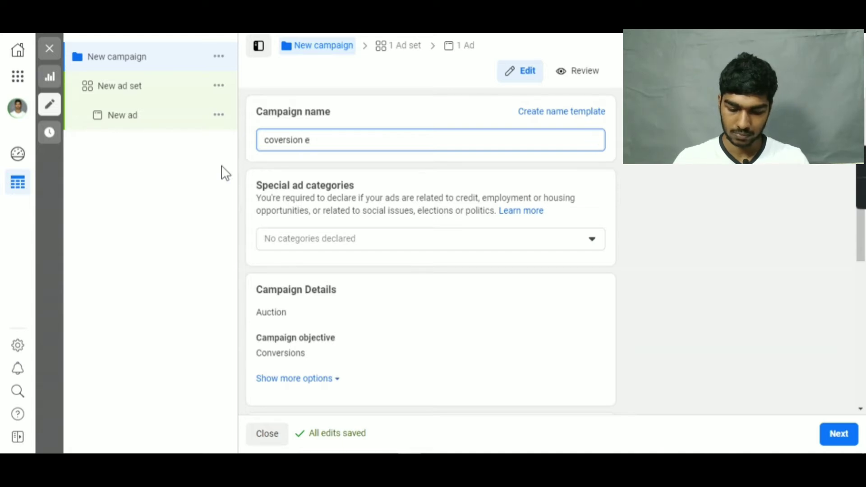
{"action": "type", "text": "xample"}
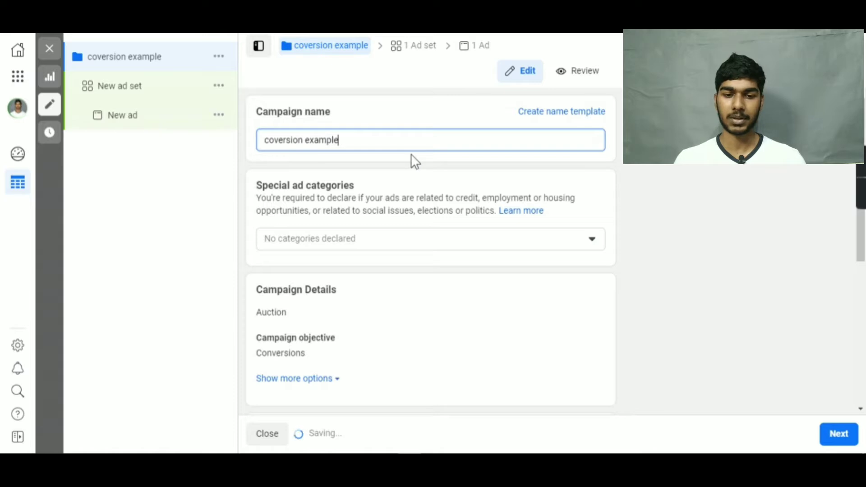
Look through the special ad categories offered for the campaign without declaring any.
{"action": "scroll", "coordinate": [411, 153], "scroll_direction": "down", "scroll_amount": 2}
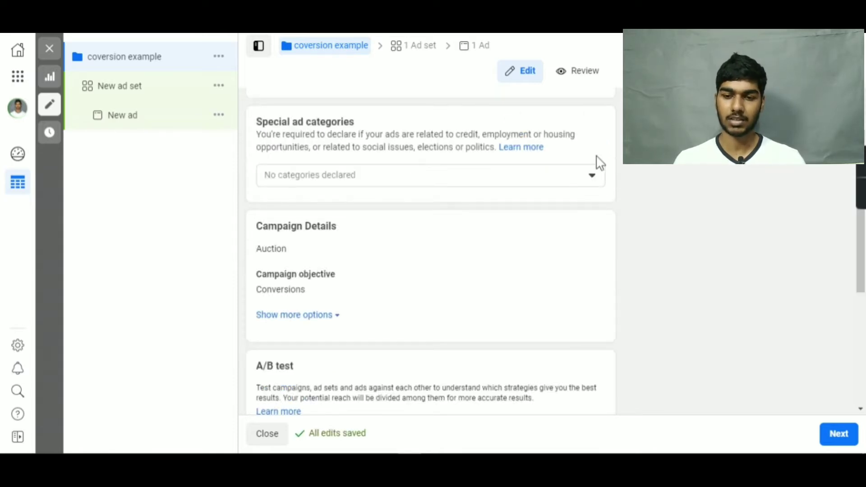
{"action": "left_click", "coordinate": [591, 176]}
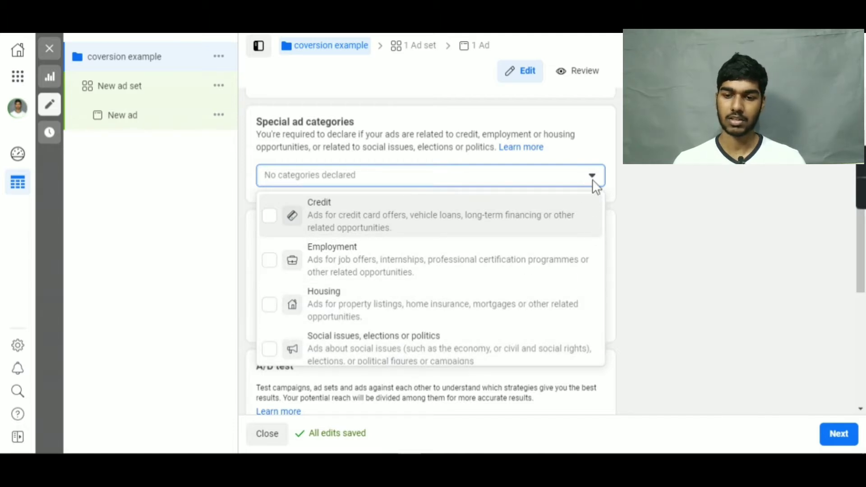
{"action": "left_click", "coordinate": [632, 173]}
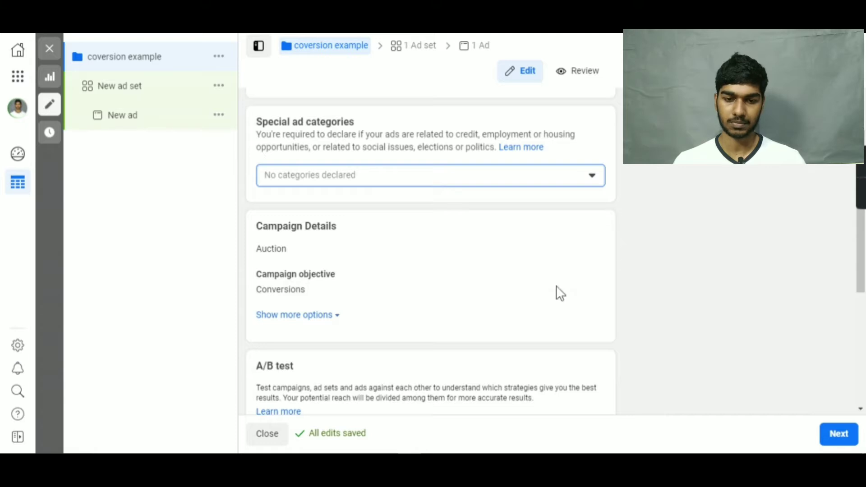
Turn on campaign budget optimisation and keep the daily budget type for the campaign.
{"action": "scroll", "coordinate": [445, 232], "scroll_direction": "down", "scroll_amount": 3}
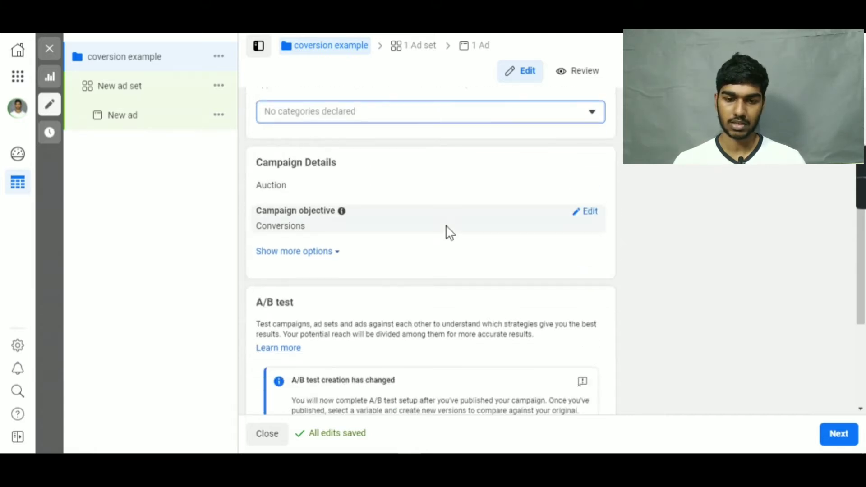
{"action": "scroll", "coordinate": [429, 239], "scroll_direction": "down", "scroll_amount": 1}
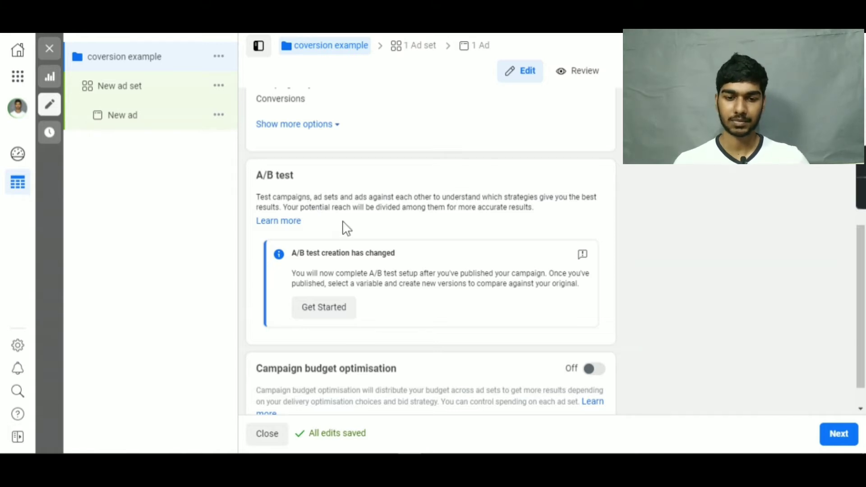
{"action": "scroll", "coordinate": [344, 223], "scroll_direction": "down", "scroll_amount": 1}
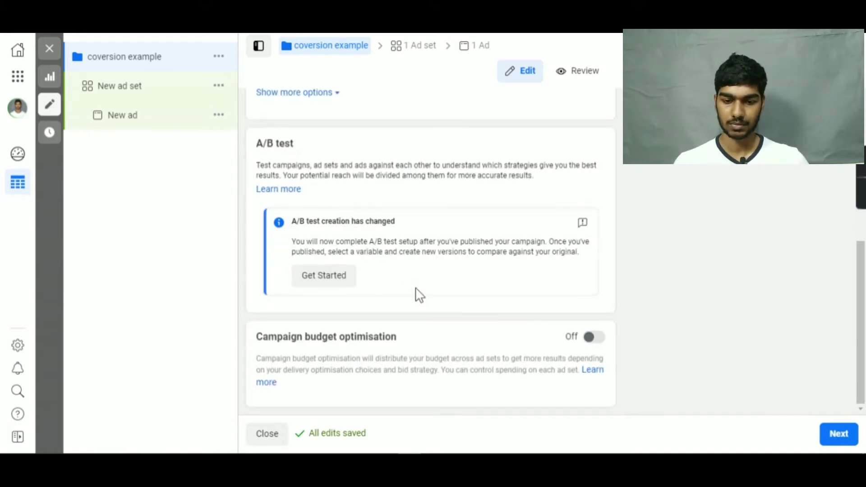
{"action": "left_click", "coordinate": [593, 337]}
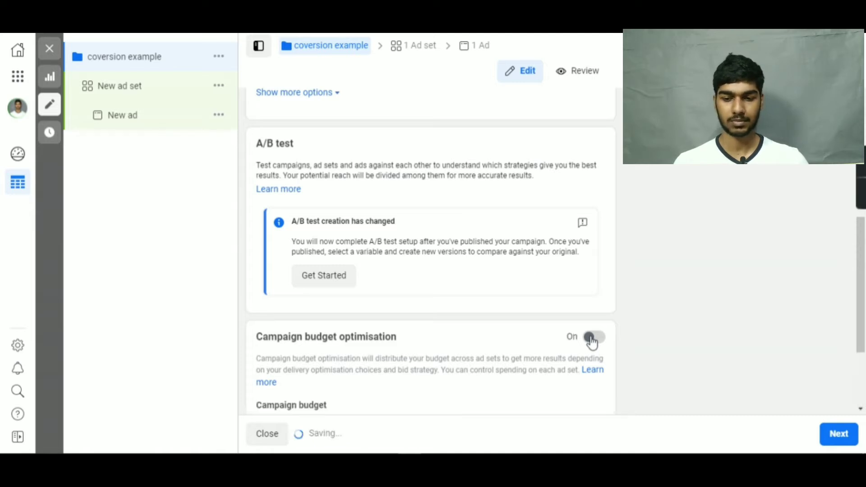
{"action": "scroll", "coordinate": [524, 357], "scroll_direction": "down", "scroll_amount": 2}
{"action": "scroll", "coordinate": [521, 357], "scroll_direction": "down", "scroll_amount": 2}
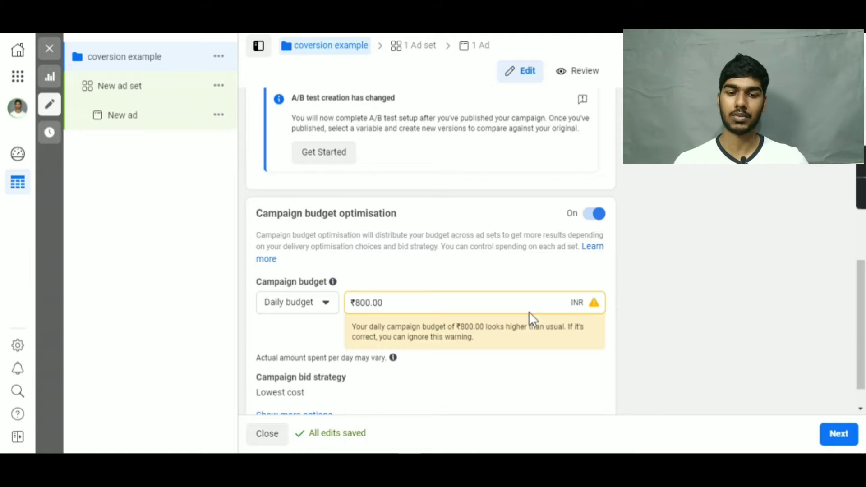
{"action": "left_click", "coordinate": [327, 306]}
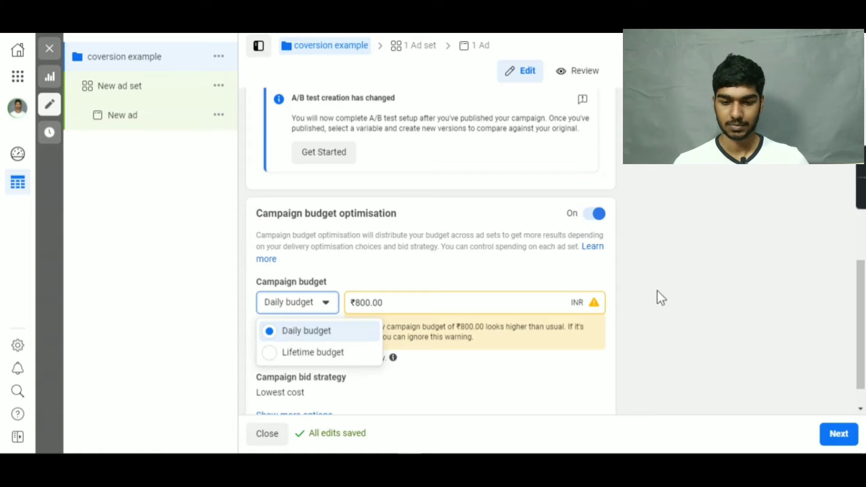
{"action": "left_click", "coordinate": [539, 360]}
{"action": "scroll", "coordinate": [539, 357], "scroll_direction": "down", "scroll_amount": 1}
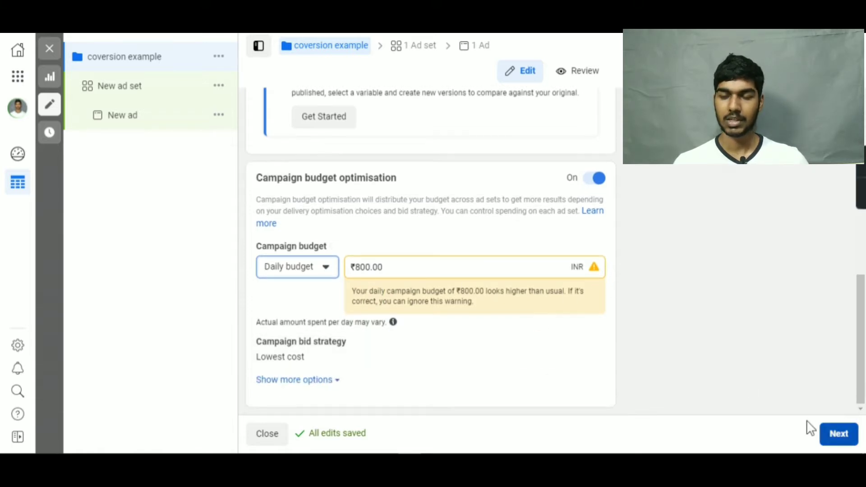
Continue to the ad set level and name the ad set "conversion example".
{"action": "left_click", "coordinate": [836, 434]}
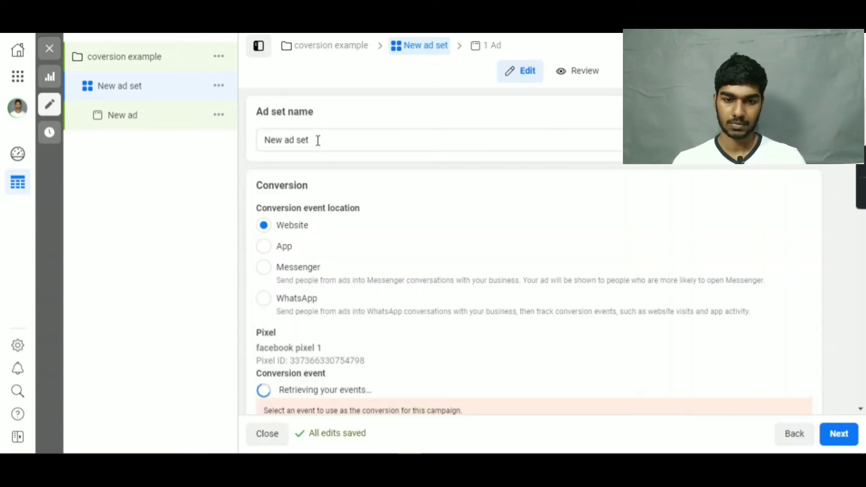
{"action": "left_click_drag", "start_coordinate": [318, 139], "coordinate": [231, 128]}
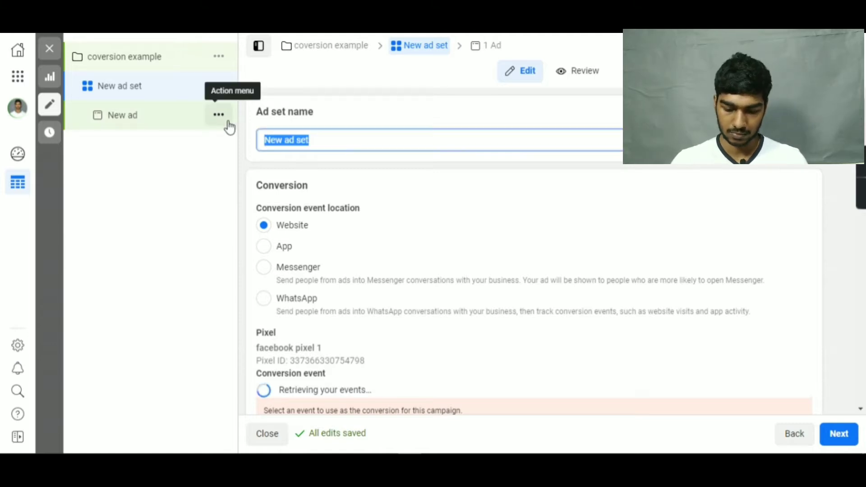
{"action": "type", "text": "con"}
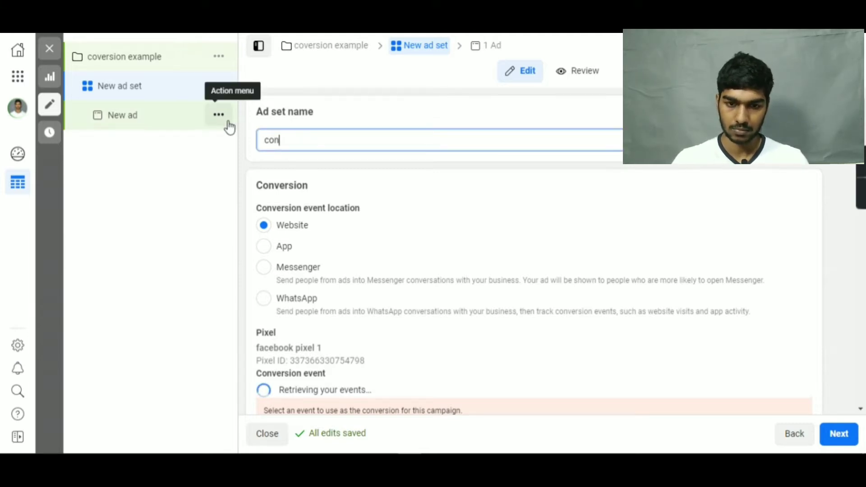
{"action": "type", "text": "version"}
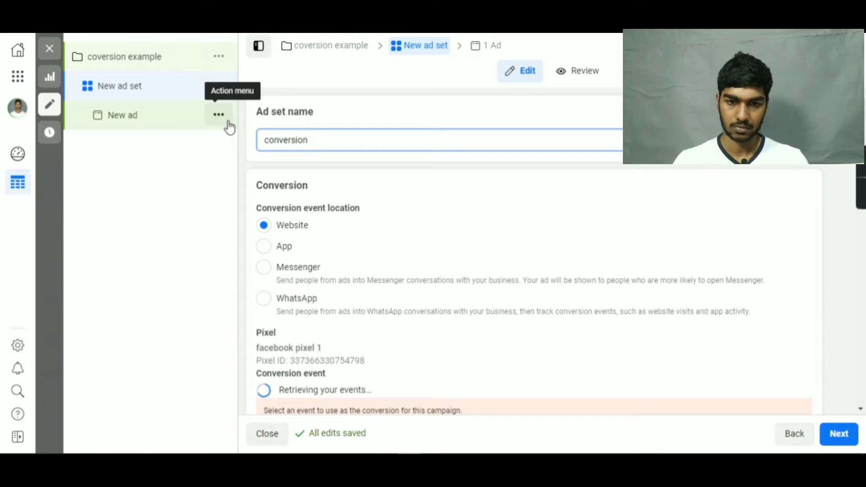
{"action": "type", "text": " exa"}
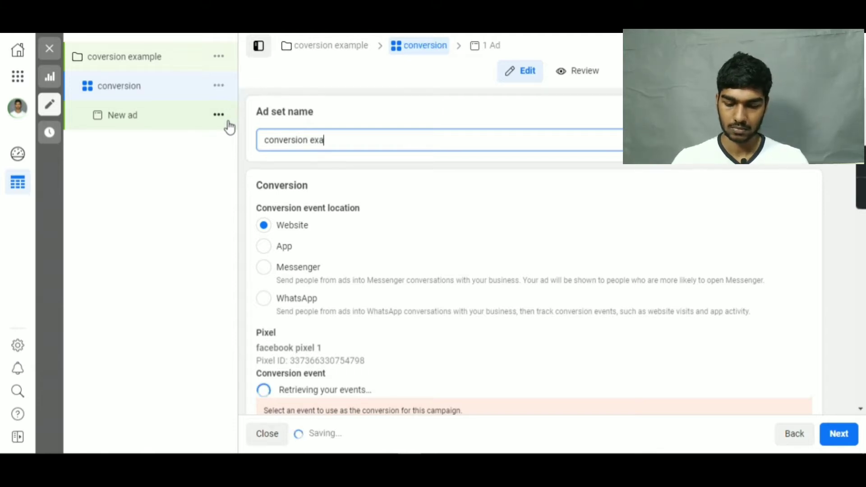
{"action": "type", "text": "mple"}
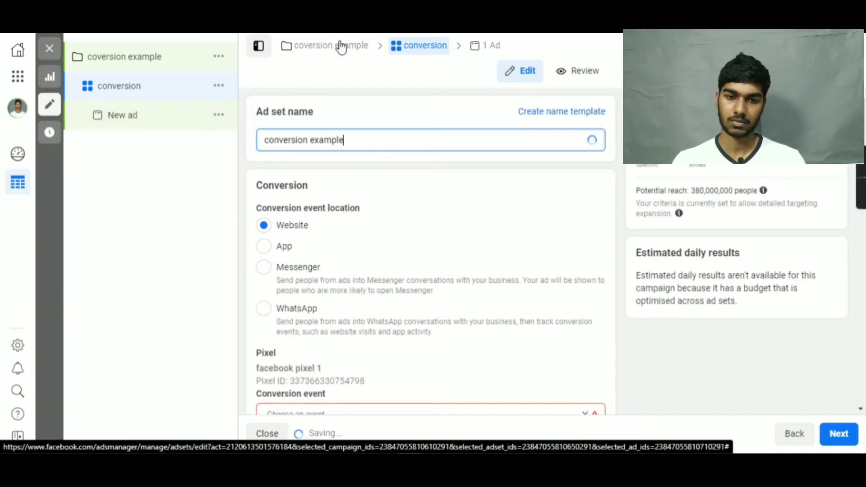
Correct the campaign name to "conversion example" and return to the ad set settings.
{"action": "left_click", "coordinate": [342, 47]}
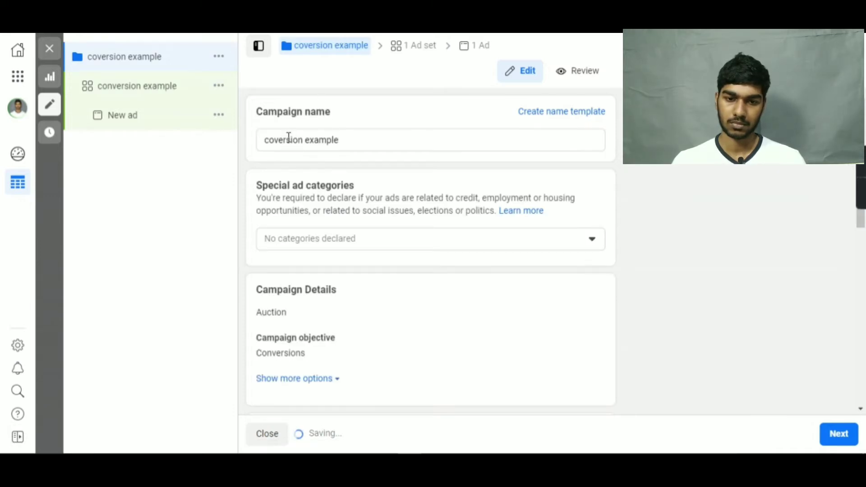
{"action": "left_click", "coordinate": [280, 143]}
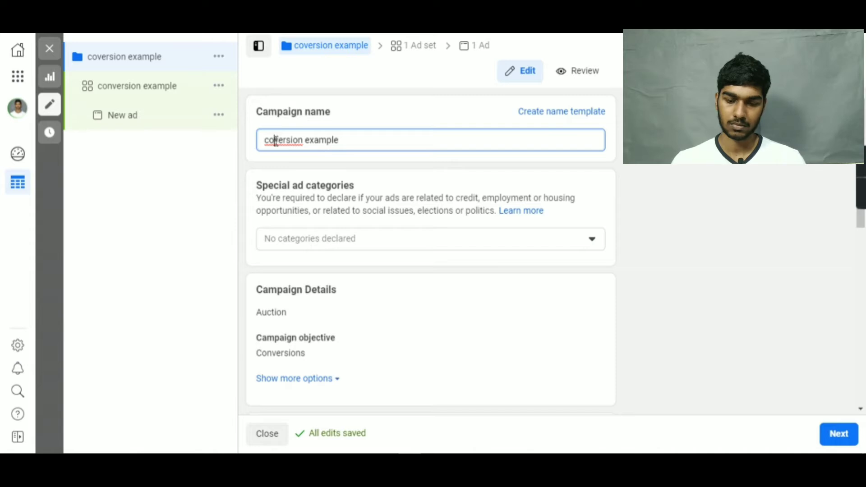
{"action": "type", "text": "n"}
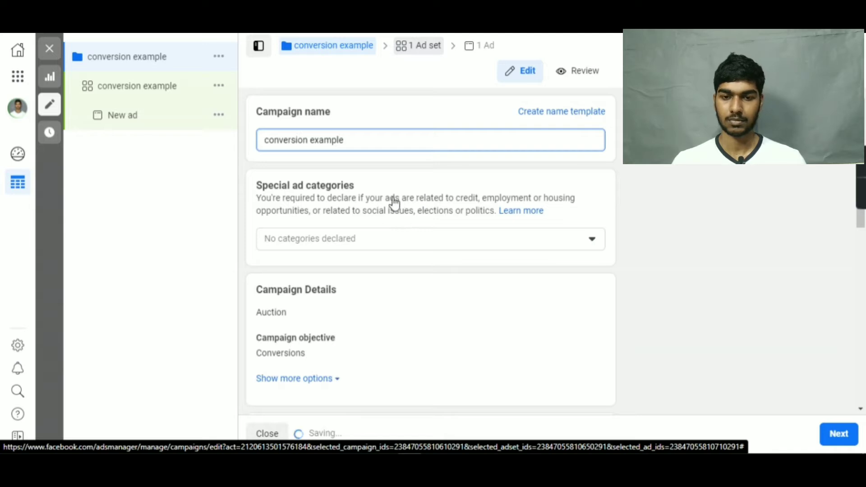
{"action": "left_click", "coordinate": [423, 45]}
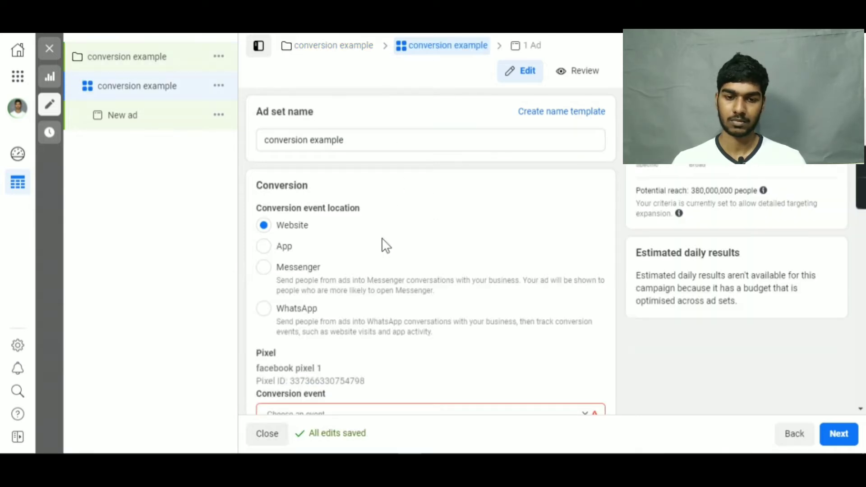
Choose "thank you page of weekly live" as the ad set's conversion event, keeping Website as the event location.
{"action": "scroll", "coordinate": [381, 251], "scroll_direction": "down", "scroll_amount": 2}
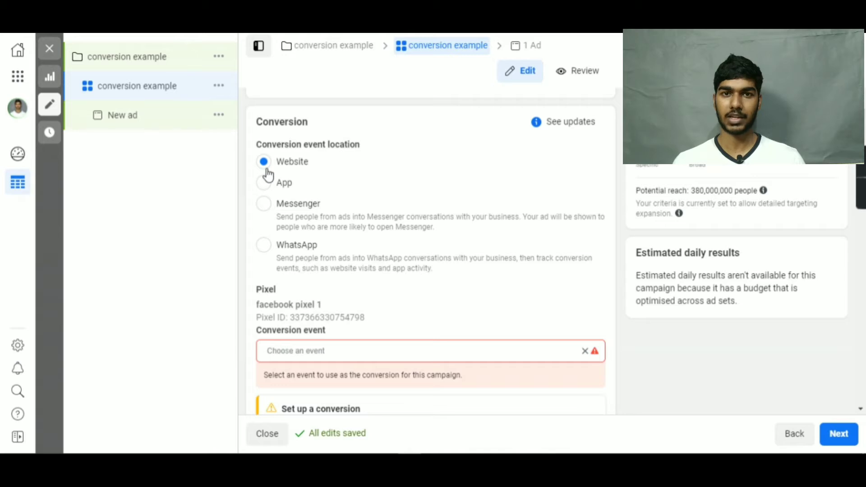
{"action": "scroll", "coordinate": [434, 316], "scroll_direction": "down", "scroll_amount": 2}
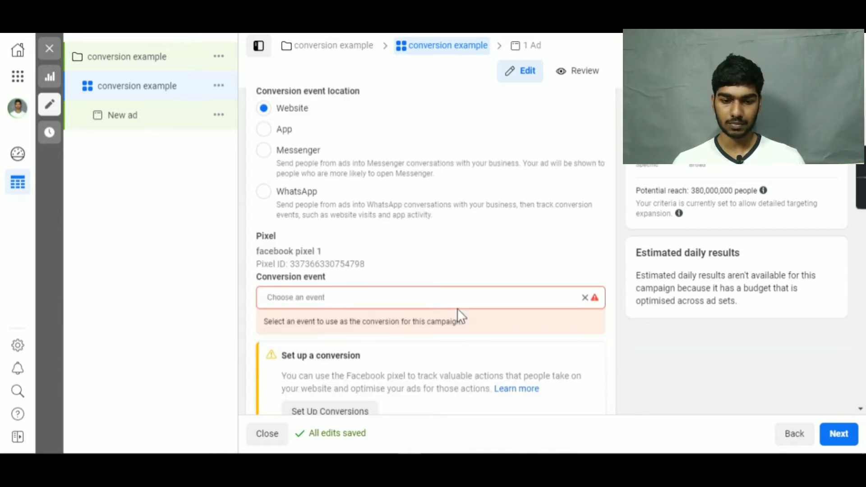
{"action": "scroll", "coordinate": [407, 282], "scroll_direction": "down", "scroll_amount": 2}
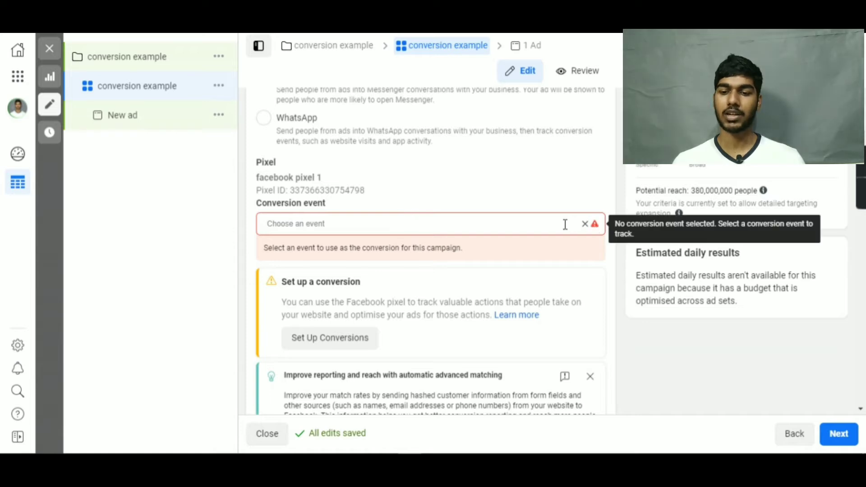
{"action": "left_click", "coordinate": [583, 225]}
{"action": "scroll", "coordinate": [521, 270], "scroll_direction": "down", "scroll_amount": 3}
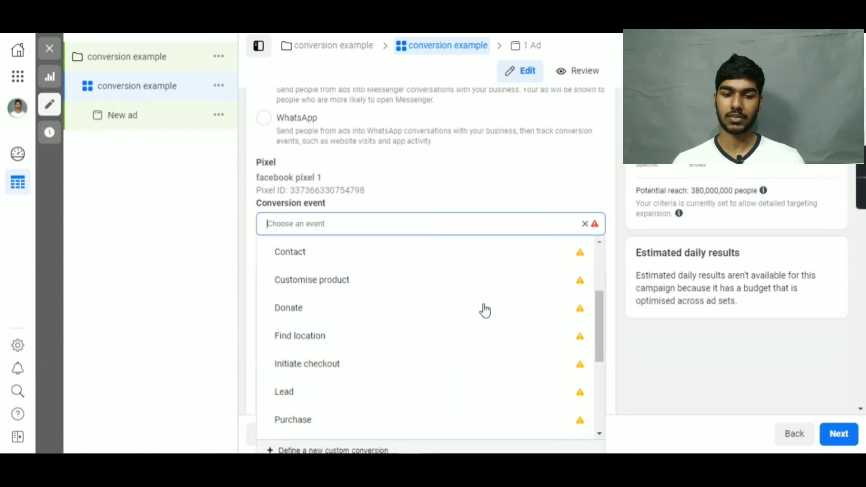
{"action": "scroll", "coordinate": [373, 397], "scroll_direction": "down", "scroll_amount": 3}
{"action": "scroll", "coordinate": [369, 397], "scroll_direction": "down", "scroll_amount": 2}
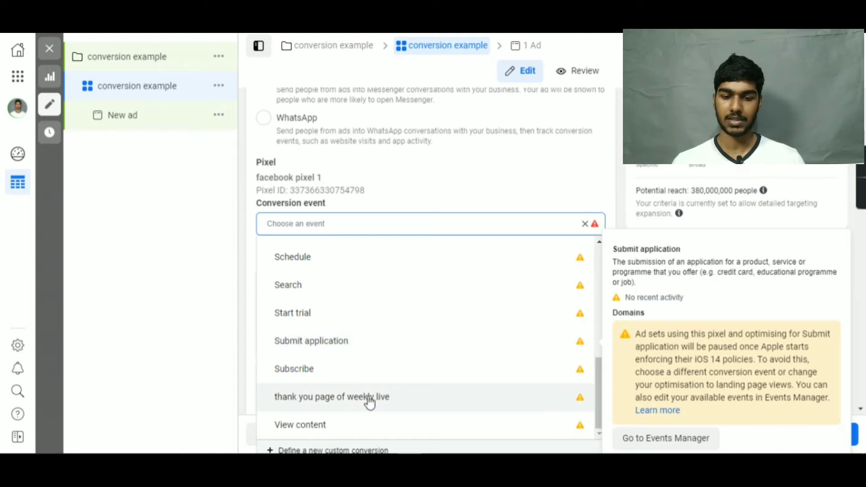
{"action": "left_click", "coordinate": [370, 398]}
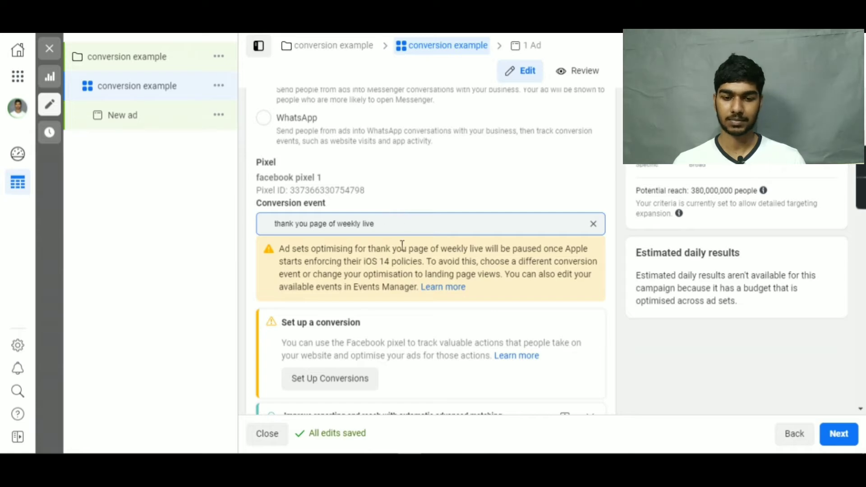
Enable an end date in the ad set's schedule and set it to 31/3/2021 at 00:00.
{"action": "scroll", "coordinate": [443, 306], "scroll_direction": "down", "scroll_amount": 4}
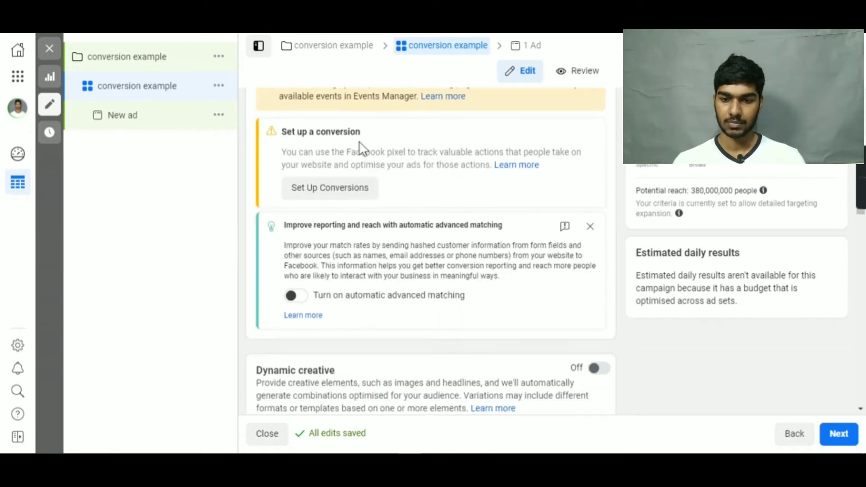
{"action": "scroll", "coordinate": [397, 228], "scroll_direction": "down", "scroll_amount": 2}
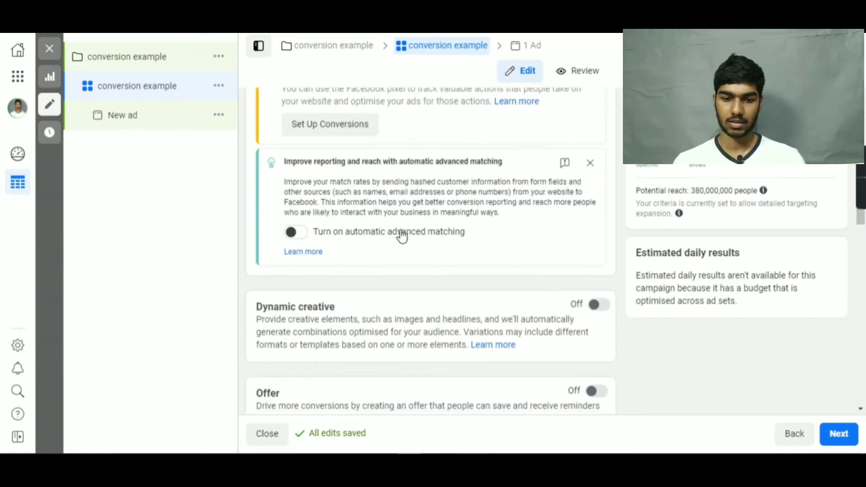
{"action": "scroll", "coordinate": [406, 239], "scroll_direction": "down", "scroll_amount": 4}
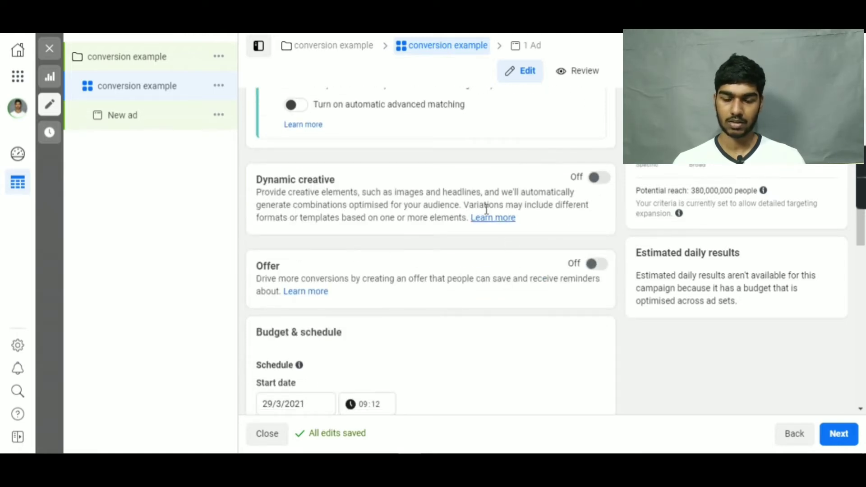
{"action": "scroll", "coordinate": [501, 220], "scroll_direction": "down", "scroll_amount": 2}
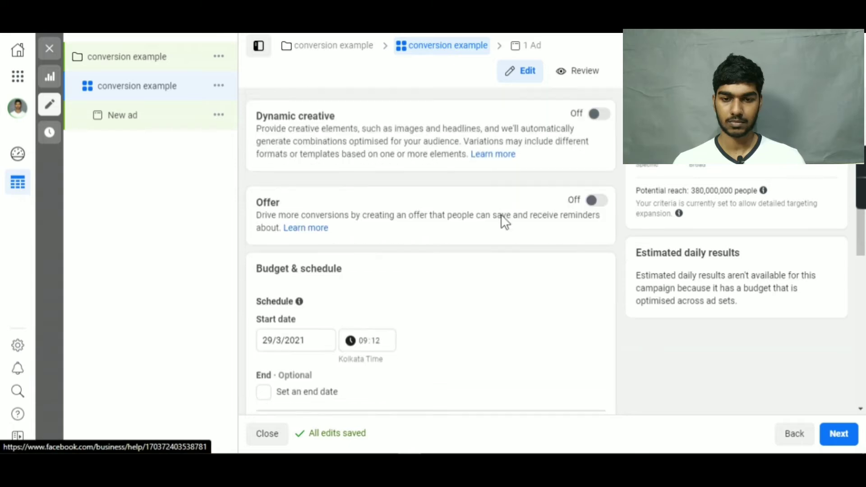
{"action": "scroll", "coordinate": [504, 221], "scroll_direction": "down", "scroll_amount": 2}
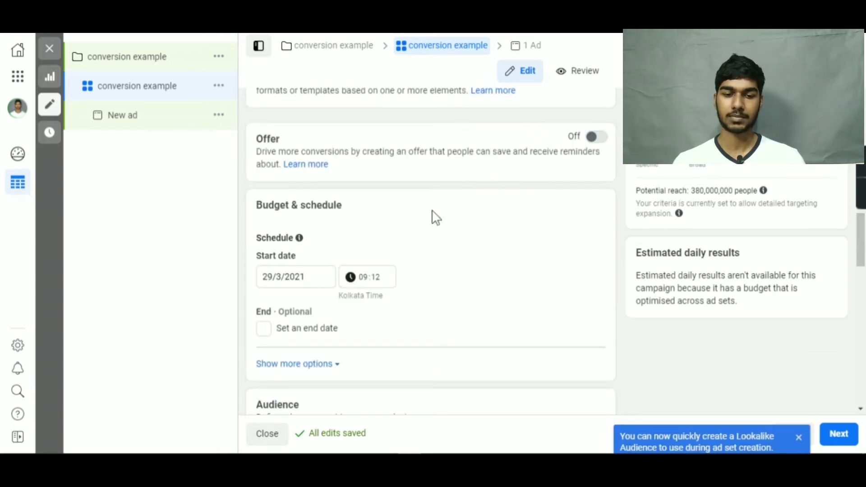
{"action": "scroll", "coordinate": [414, 246], "scroll_direction": "down", "scroll_amount": 2}
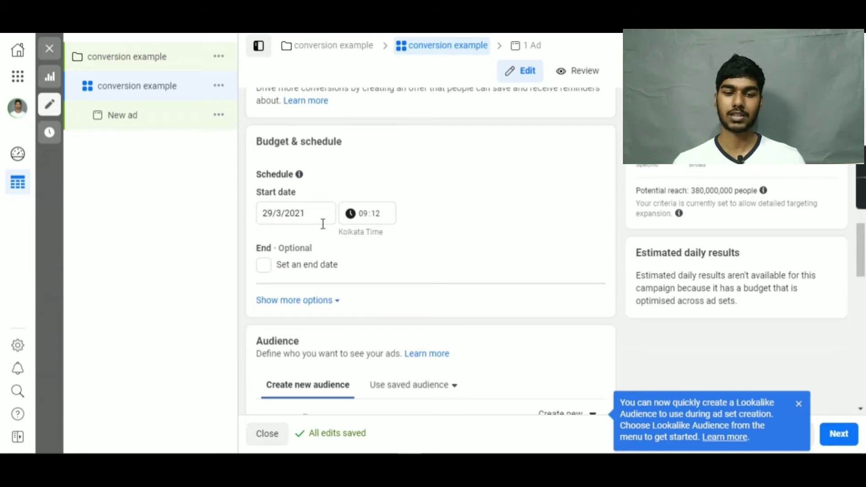
{"action": "left_click", "coordinate": [264, 266]}
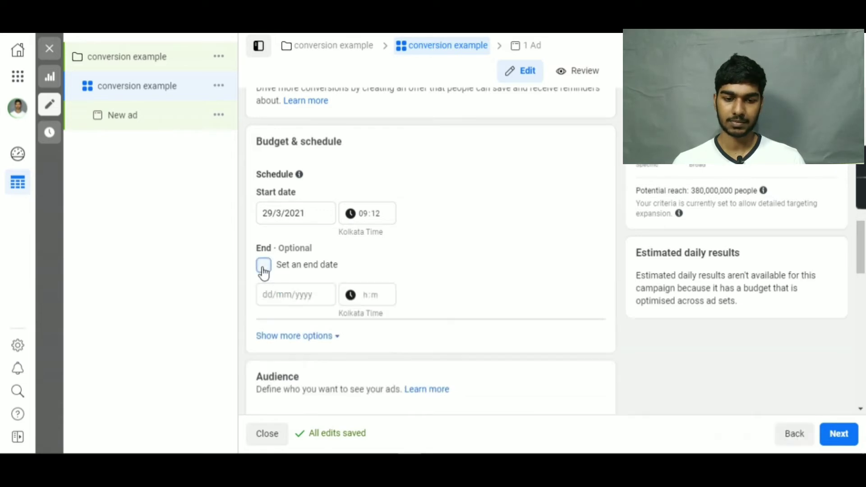
{"action": "left_click", "coordinate": [273, 291]}
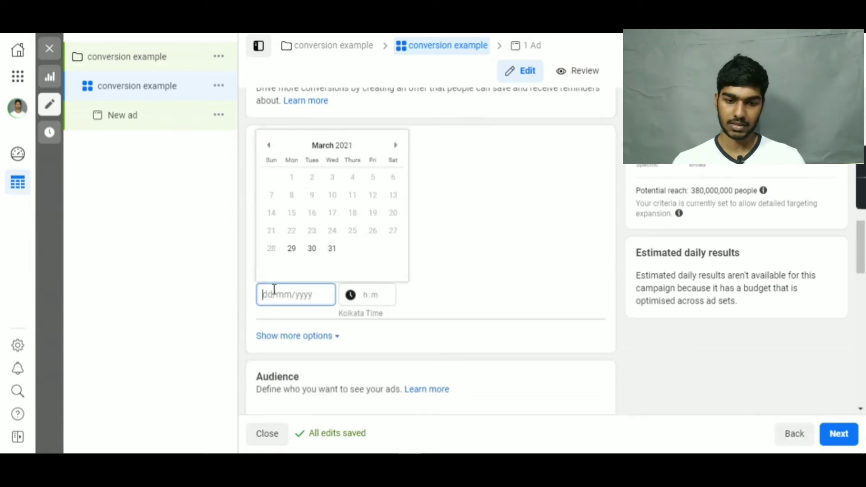
{"action": "left_click", "coordinate": [333, 249]}
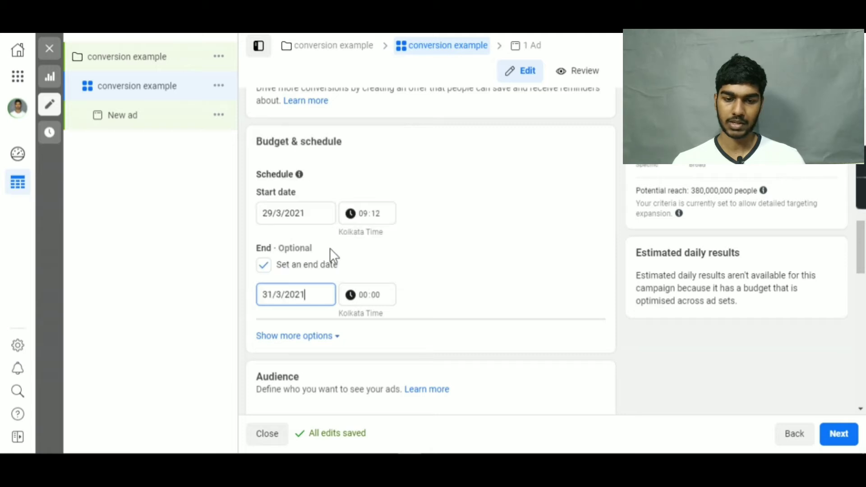
{"action": "left_click", "coordinate": [378, 303]}
{"action": "left_click", "coordinate": [360, 294]}
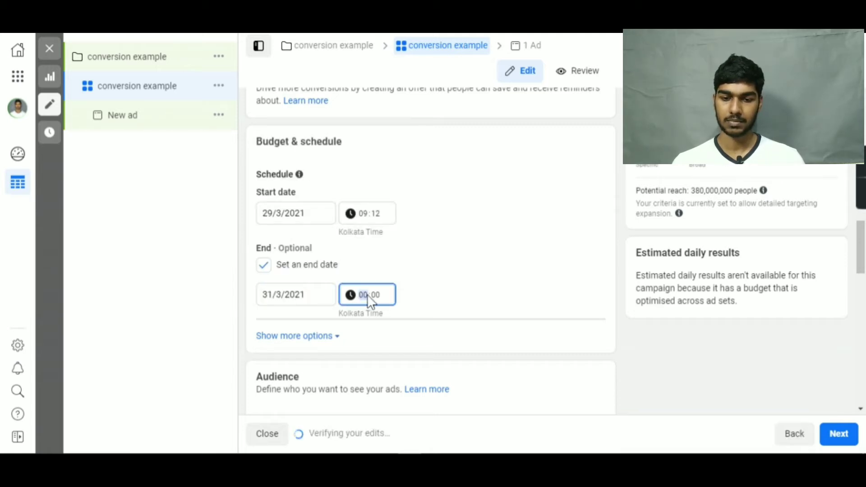
Edit the audience's locations and add Florida, United States as an included location alongside India.
{"action": "scroll", "coordinate": [430, 288], "scroll_direction": "down", "scroll_amount": 1}
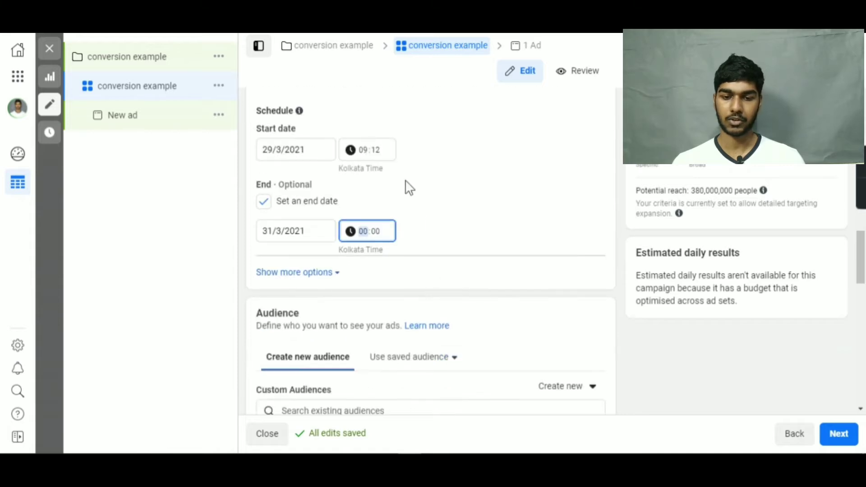
{"action": "scroll", "coordinate": [472, 207], "scroll_direction": "down", "scroll_amount": 3}
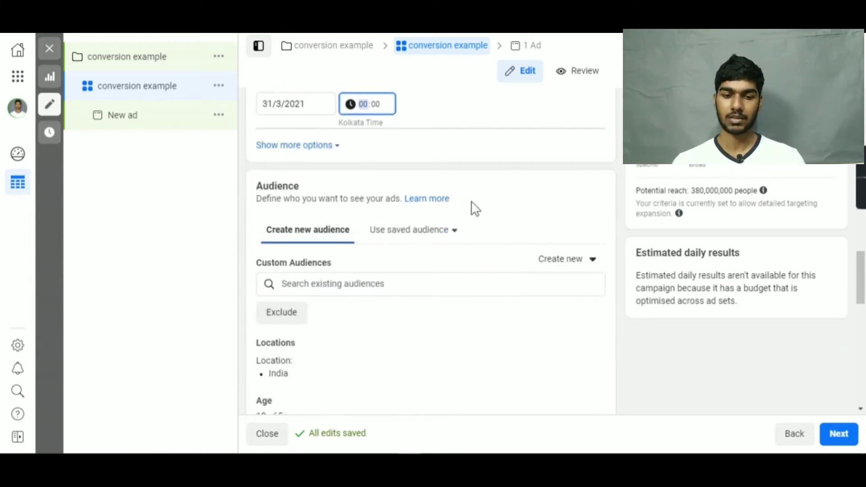
{"action": "scroll", "coordinate": [399, 180], "scroll_direction": "down", "scroll_amount": 1}
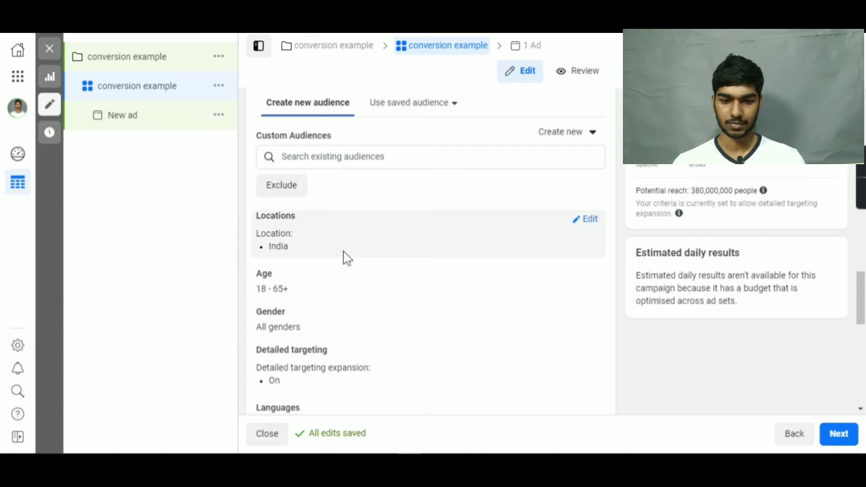
{"action": "scroll", "coordinate": [345, 257], "scroll_direction": "down", "scroll_amount": 1}
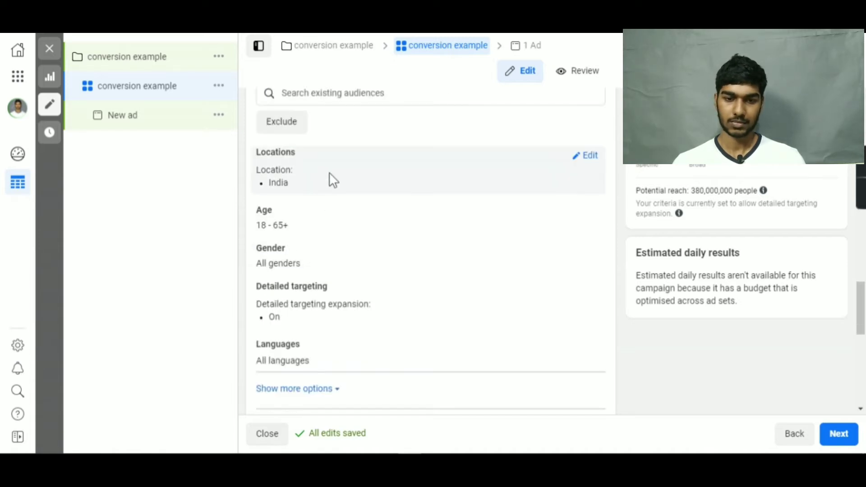
{"action": "scroll", "coordinate": [333, 179], "scroll_direction": "up", "scroll_amount": 2}
{"action": "scroll", "coordinate": [352, 221], "scroll_direction": "down", "scroll_amount": 1}
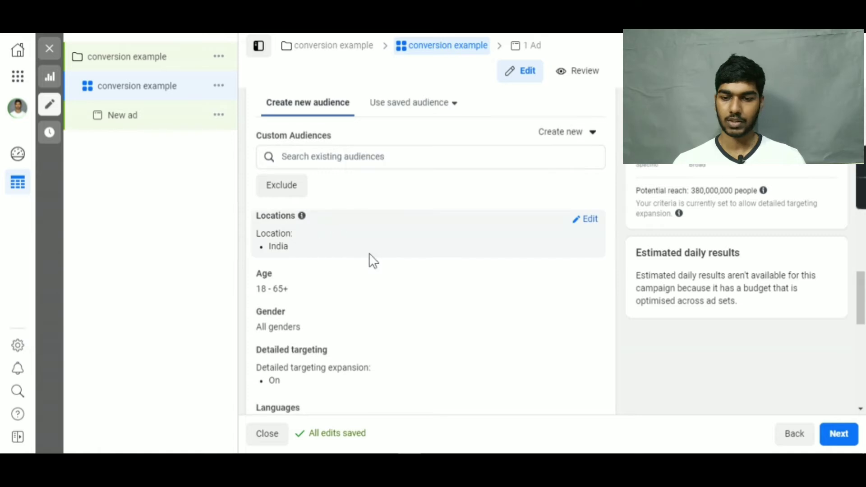
{"action": "left_click", "coordinate": [589, 221]}
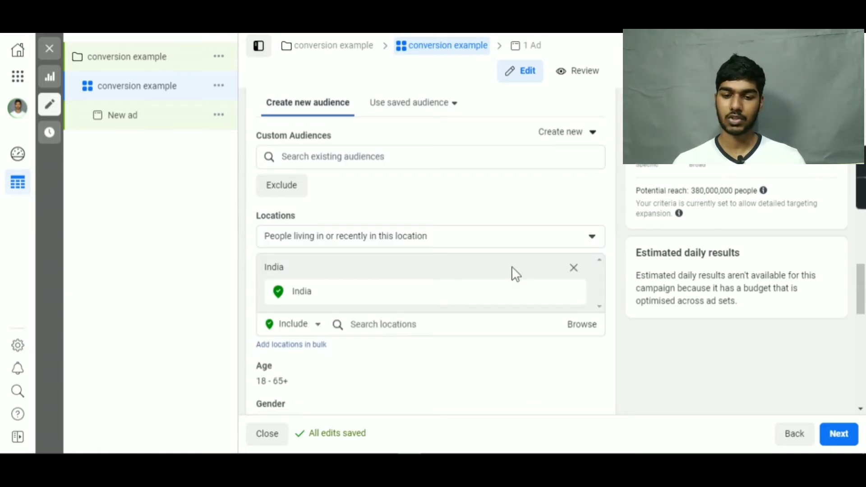
{"action": "left_click", "coordinate": [387, 325]}
{"action": "type", "text": "united"}
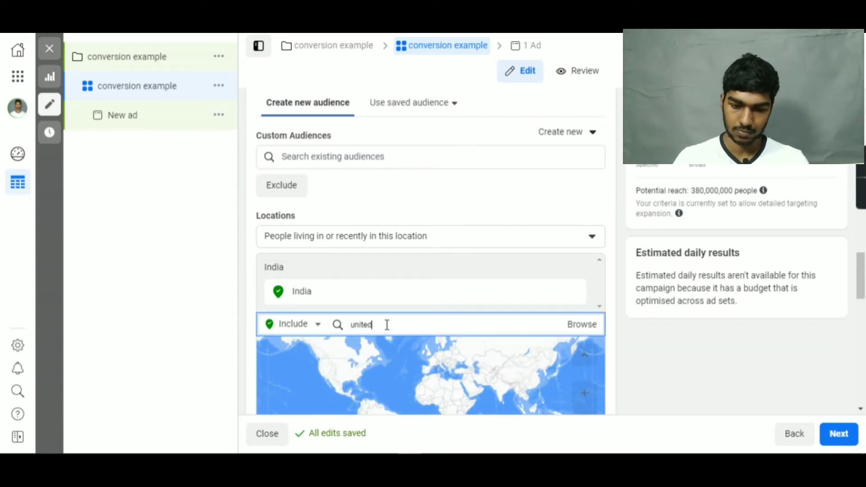
{"action": "type", "text": " stat"}
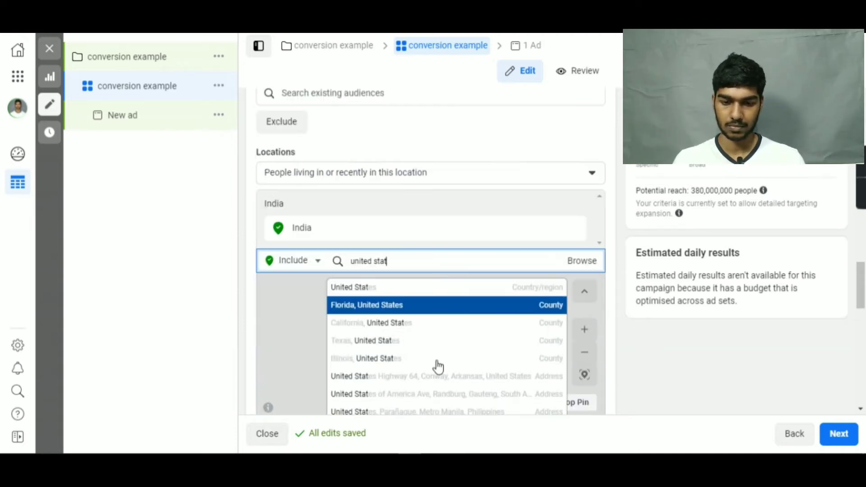
{"action": "type", "text": "e"}
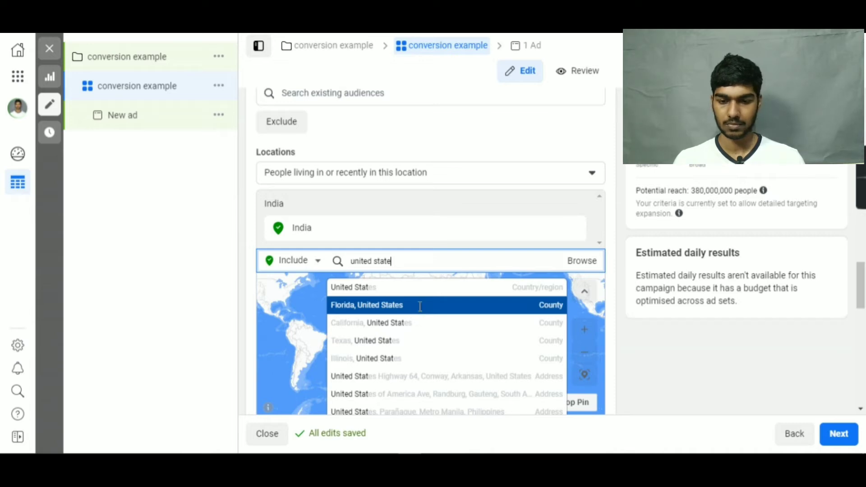
{"action": "left_click", "coordinate": [417, 307]}
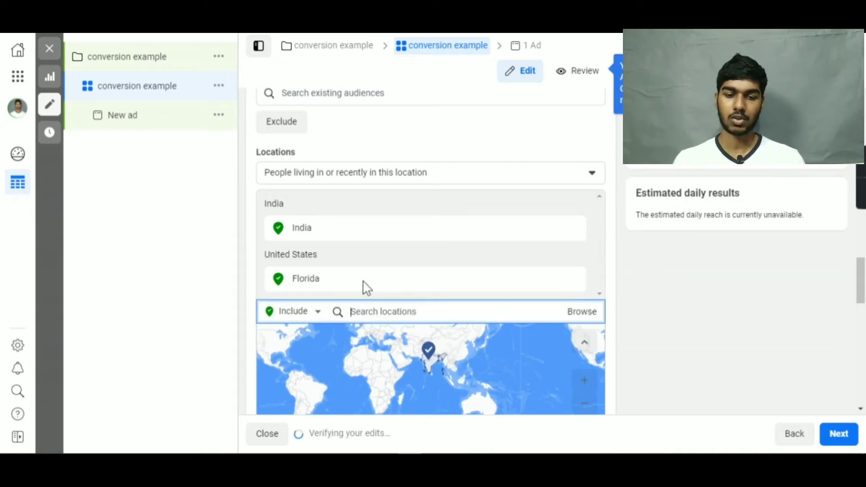
Switch the audience's location search mode from including to excluding locations.
{"action": "scroll", "coordinate": [395, 254], "scroll_direction": "down", "scroll_amount": 1}
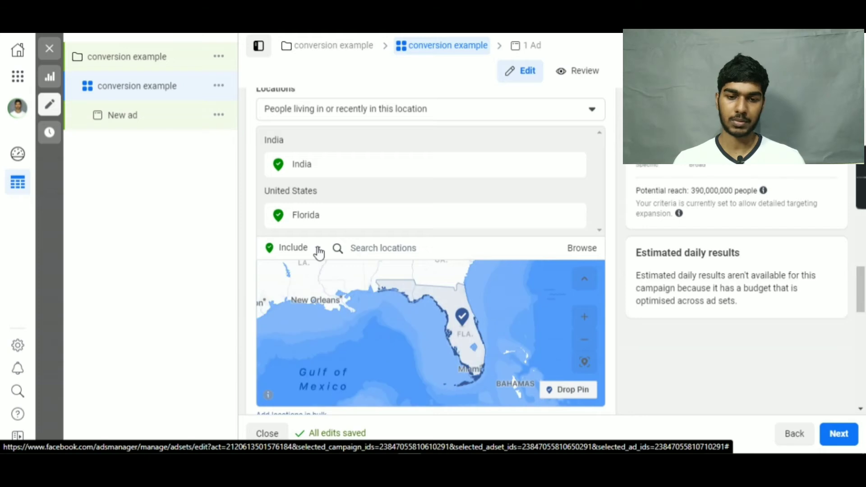
{"action": "left_click", "coordinate": [319, 249]}
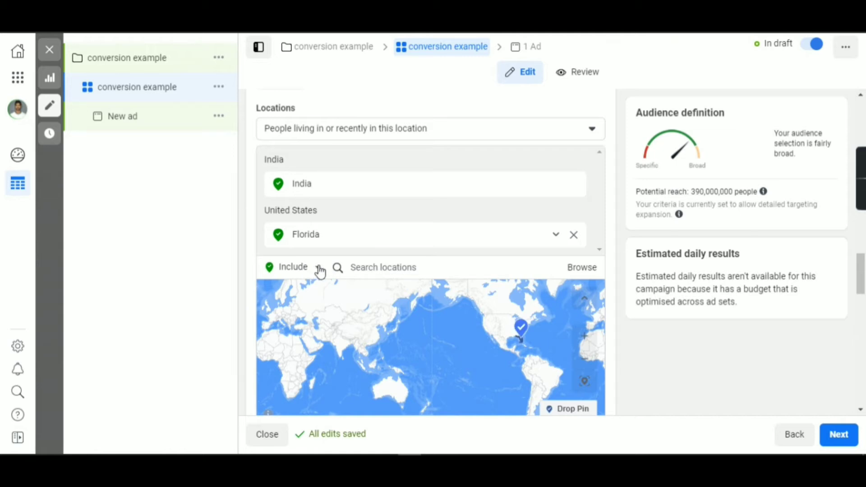
{"action": "scroll", "coordinate": [320, 270], "scroll_direction": "down", "scroll_amount": 3}
{"action": "left_click", "coordinate": [315, 208]}
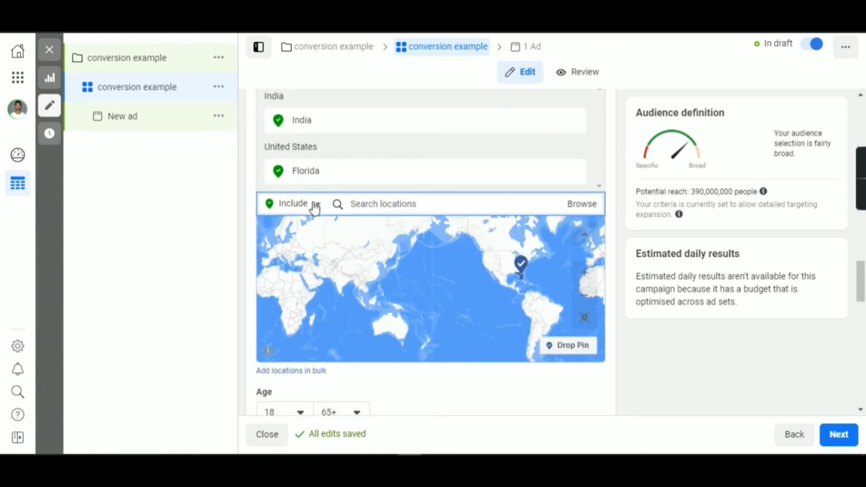
{"action": "left_click", "coordinate": [282, 240]}
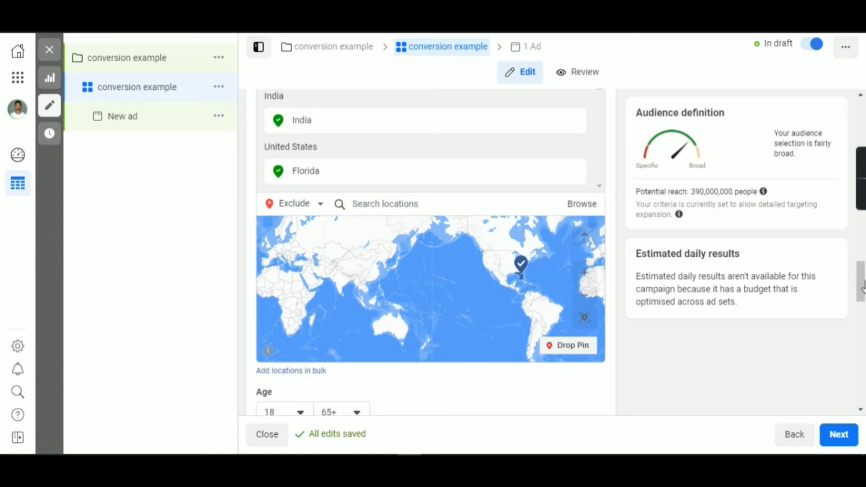
Search the detailed targeting for "digital marketer" and add the Facebook Page admins behaviour to the people included.
{"action": "scroll", "coordinate": [722, 288], "scroll_direction": "down", "scroll_amount": 3}
{"action": "scroll", "coordinate": [383, 292], "scroll_direction": "down", "scroll_amount": 2}
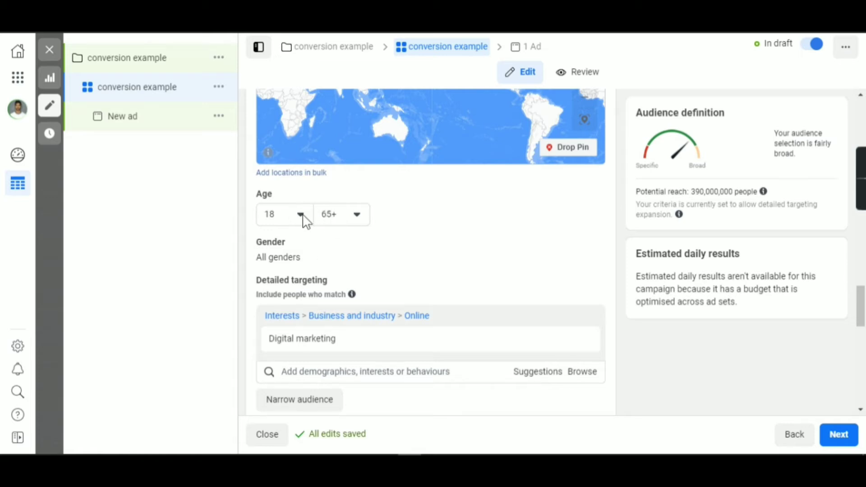
{"action": "left_click_drag", "start_coordinate": [864, 315], "coordinate": [865, 323]}
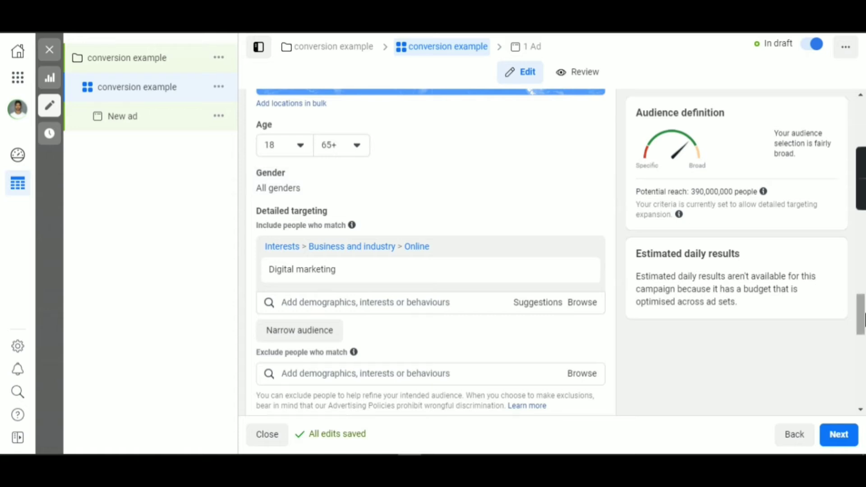
{"action": "scroll", "coordinate": [561, 253], "scroll_direction": "down", "scroll_amount": 1}
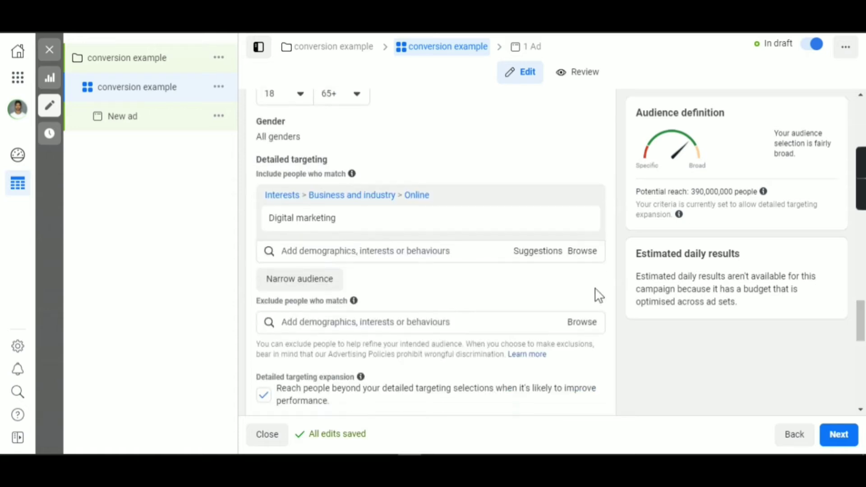
{"action": "mouse_move", "coordinate": [374, 224]}
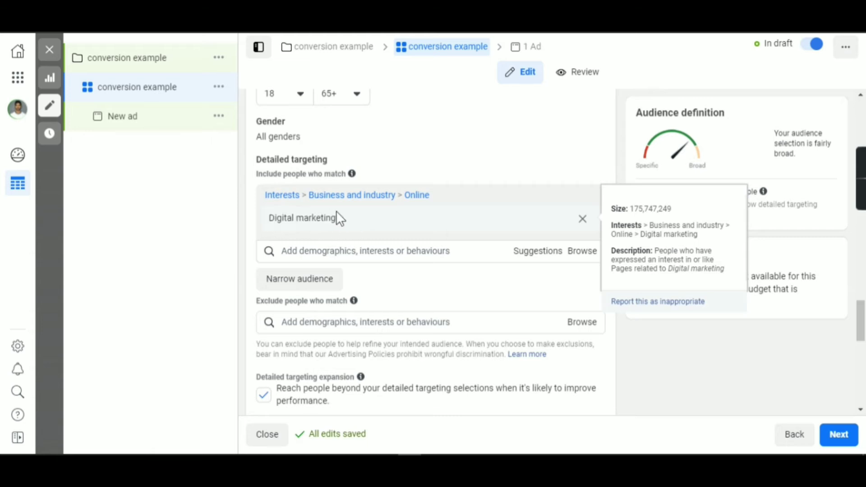
{"action": "left_click", "coordinate": [420, 252]}
{"action": "type", "text": "digital marketer"}
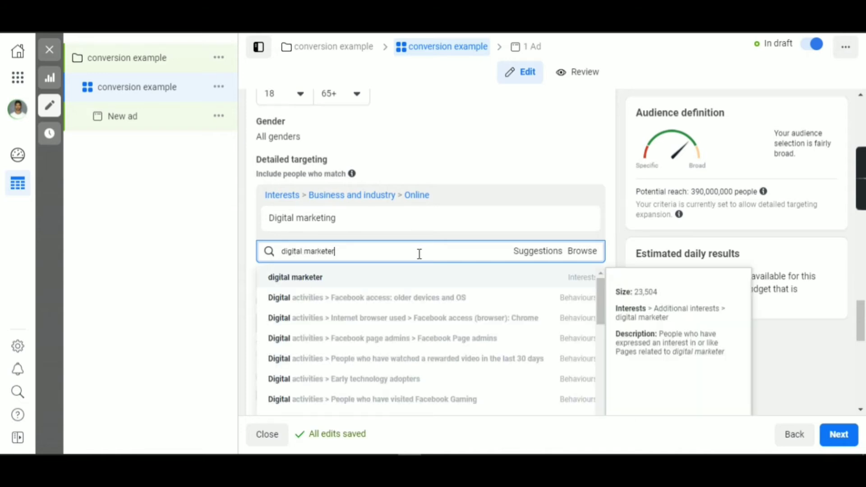
{"action": "left_click", "coordinate": [456, 339]}
{"action": "scroll", "coordinate": [425, 389], "scroll_direction": "down", "scroll_amount": 2}
{"action": "scroll", "coordinate": [356, 277], "scroll_direction": "down", "scroll_amount": 2}
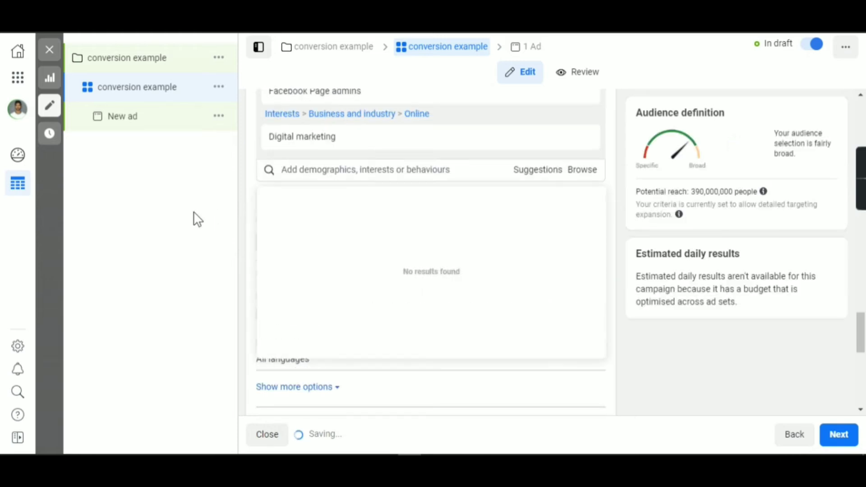
{"action": "left_click", "coordinate": [220, 218]}
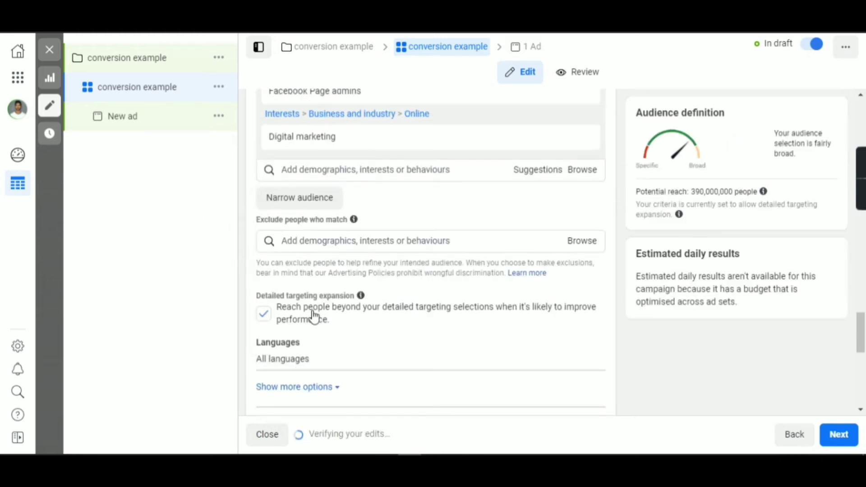
Review the ad set's detailed targeting, targeting expansion, languages and placement options.
{"action": "scroll", "coordinate": [338, 270], "scroll_direction": "up", "scroll_amount": 2}
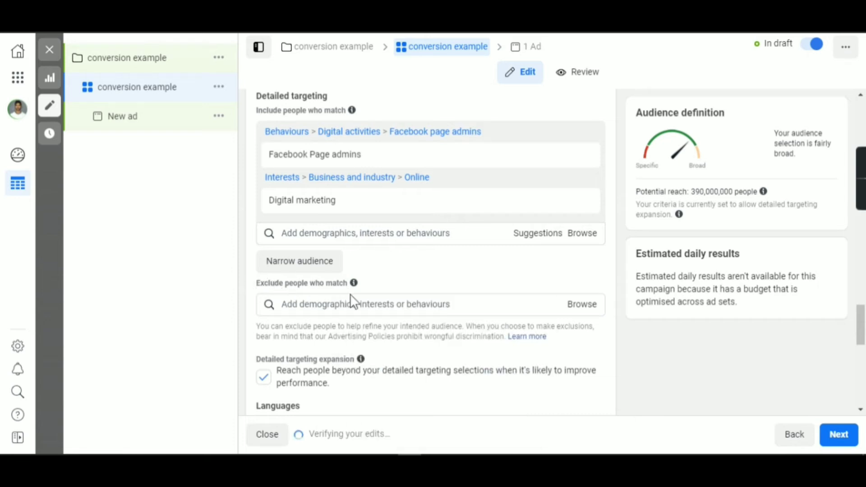
{"action": "scroll", "coordinate": [356, 305], "scroll_direction": "down", "scroll_amount": 2}
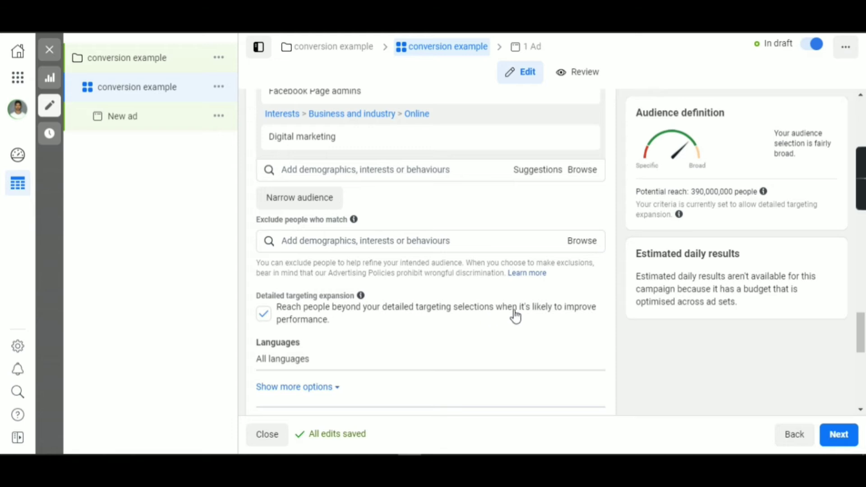
{"action": "scroll", "coordinate": [508, 319], "scroll_direction": "down", "scroll_amount": 3}
{"action": "scroll", "coordinate": [369, 243], "scroll_direction": "down", "scroll_amount": 3}
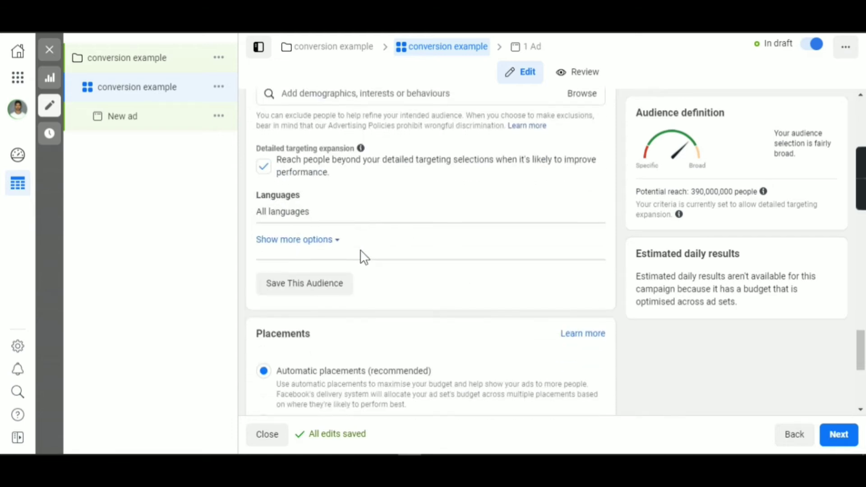
{"action": "scroll", "coordinate": [360, 251], "scroll_direction": "down", "scroll_amount": 2}
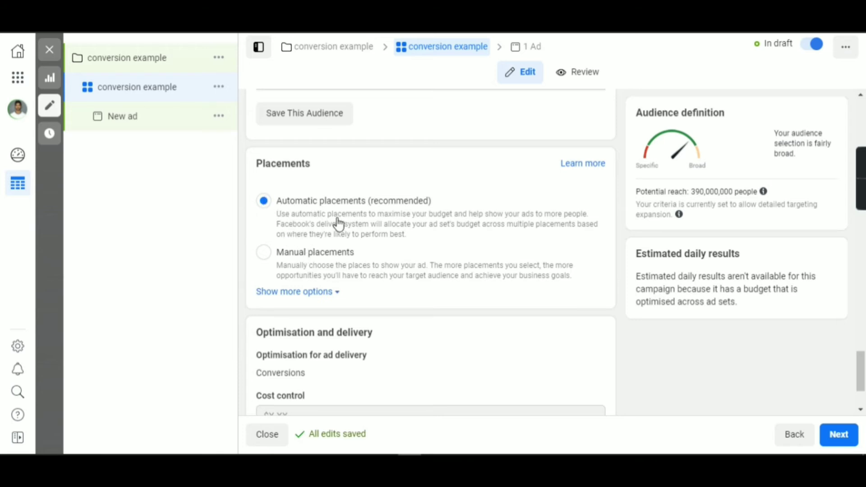
Switch the ad set to manual placements and deselect all feed placements except Facebook News Feed.
{"action": "scroll", "coordinate": [375, 230], "scroll_direction": "down", "scroll_amount": 2}
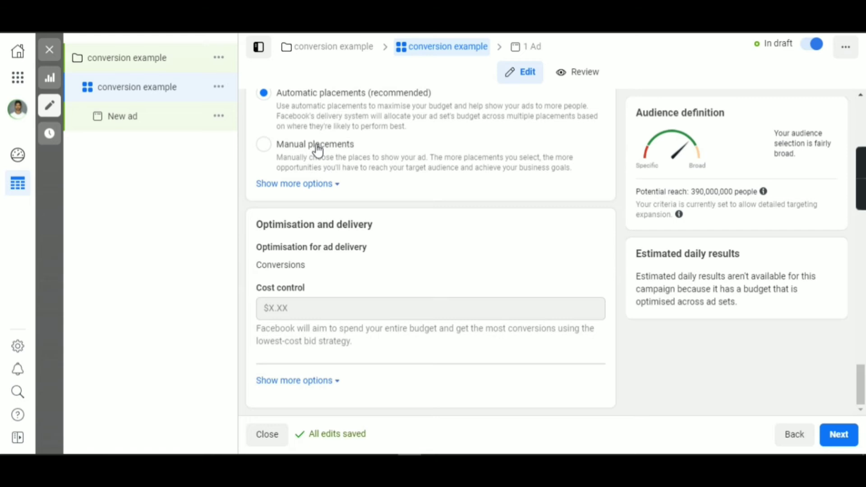
{"action": "left_click", "coordinate": [265, 145]}
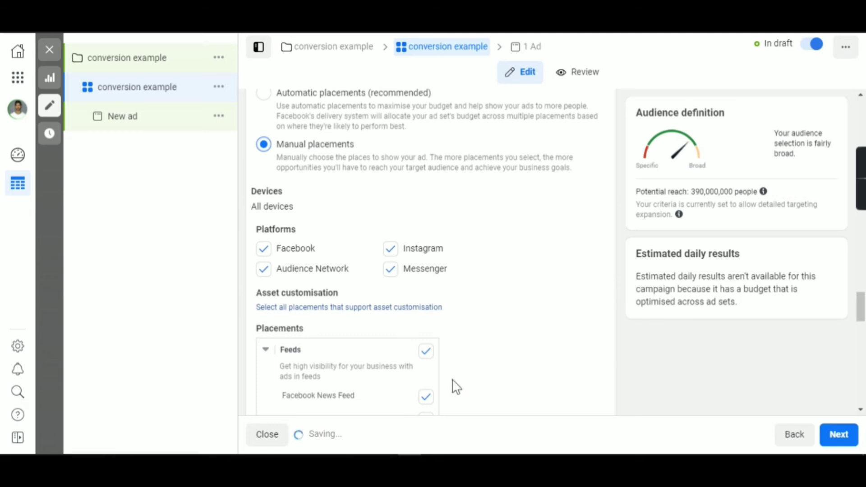
{"action": "scroll", "coordinate": [530, 352], "scroll_direction": "down", "scroll_amount": 3}
{"action": "scroll", "coordinate": [841, 311], "scroll_direction": "down", "scroll_amount": 4}
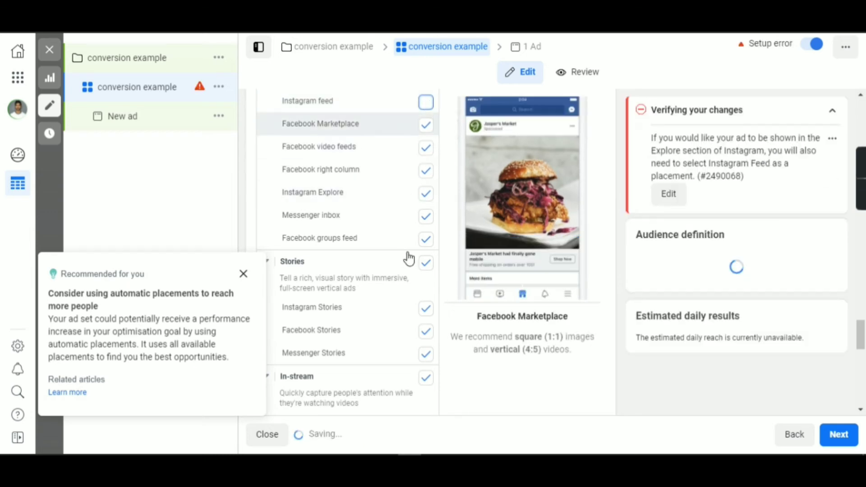
{"action": "left_click", "coordinate": [425, 121]}
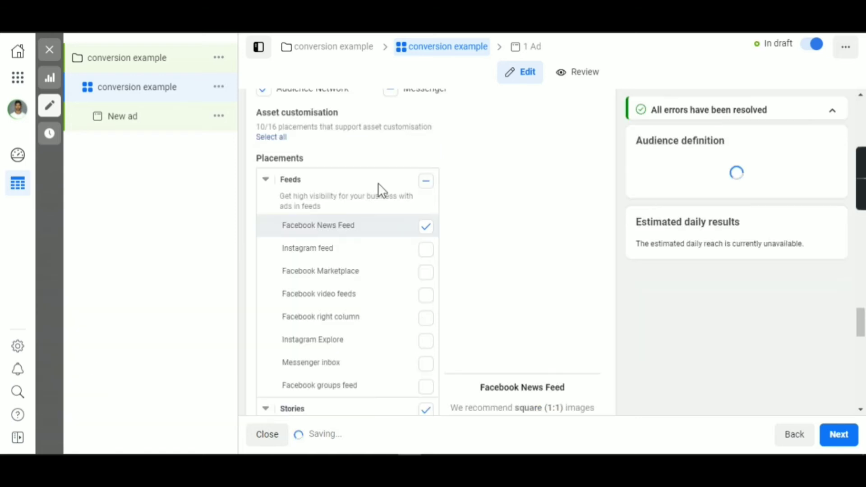
Switch the ad set's placements back to automatic placements.
{"action": "scroll", "coordinate": [378, 182], "scroll_direction": "up", "scroll_amount": 4}
{"action": "scroll", "coordinate": [271, 119], "scroll_direction": "up", "scroll_amount": 3}
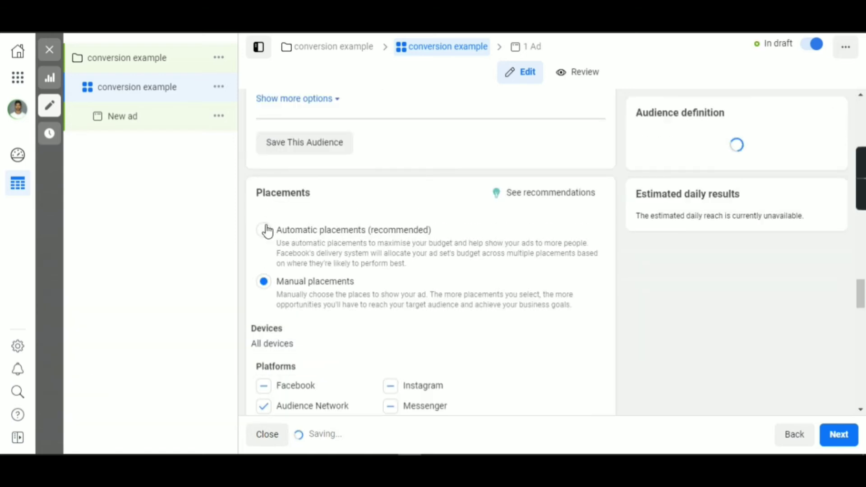
{"action": "left_click", "coordinate": [264, 229]}
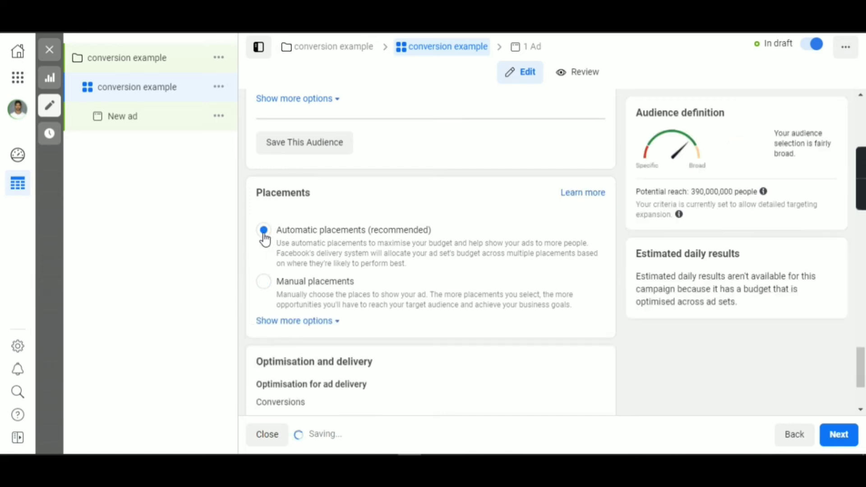
Check the ad set's optimisation and cost control settings, and continue to the new ad's setup.
{"action": "scroll", "coordinate": [415, 262], "scroll_direction": "down", "scroll_amount": 3}
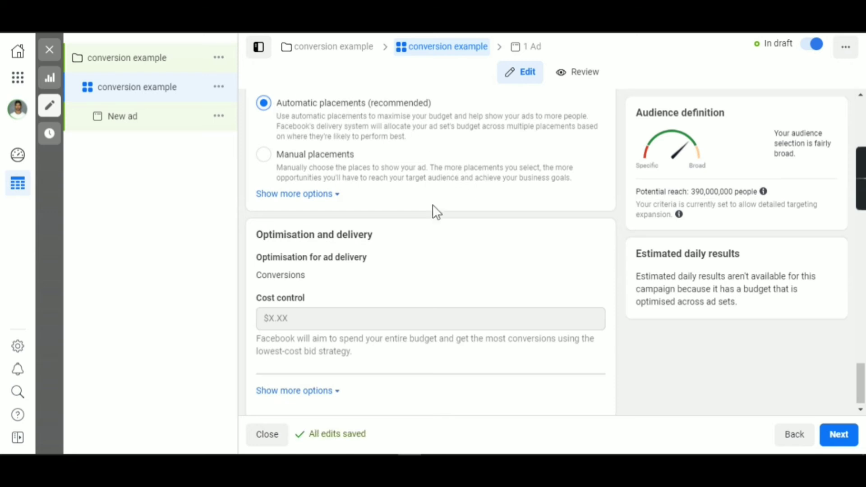
{"action": "scroll", "coordinate": [437, 221], "scroll_direction": "down", "scroll_amount": 1}
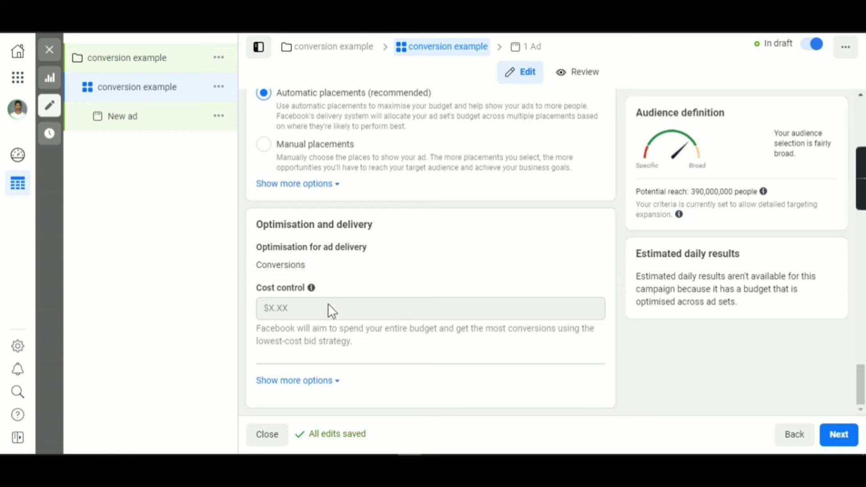
{"action": "mouse_move", "coordinate": [262, 310]}
{"action": "left_click", "coordinate": [845, 441]}
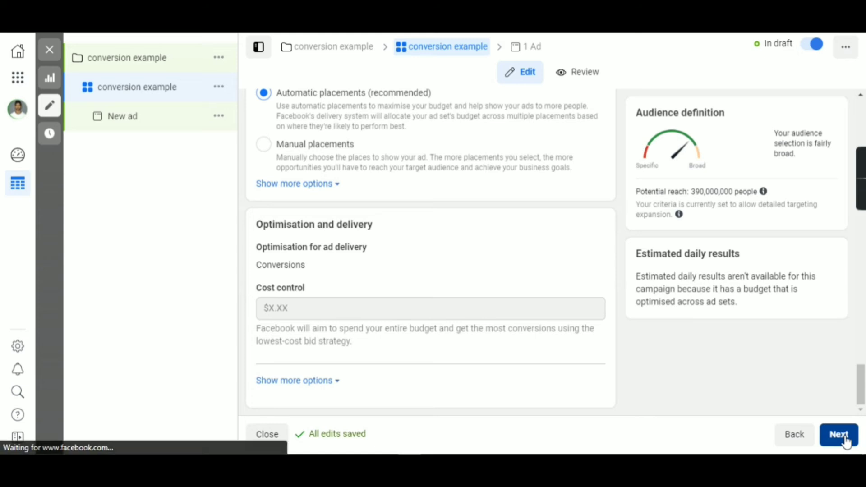
{"action": "left_click", "coordinate": [531, 48]}
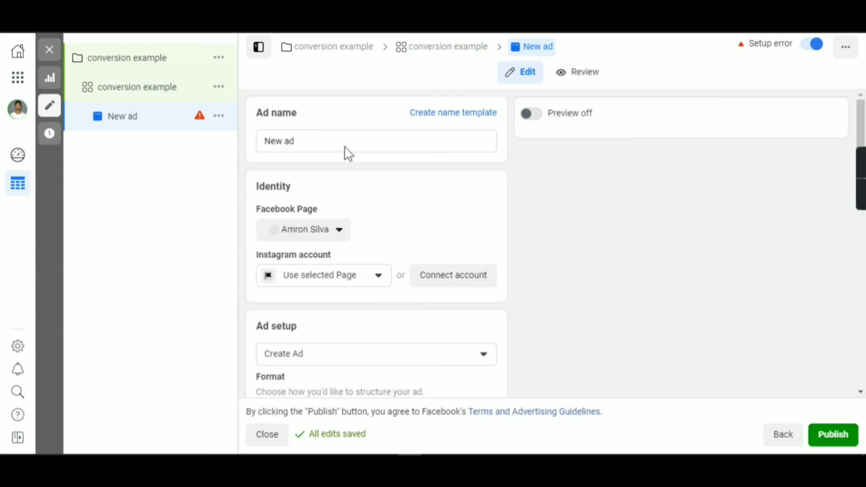
Rename the new ad as "conversion example".
{"action": "left_click", "coordinate": [296, 139]}
{"action": "key", "text": "ctrl+a"}
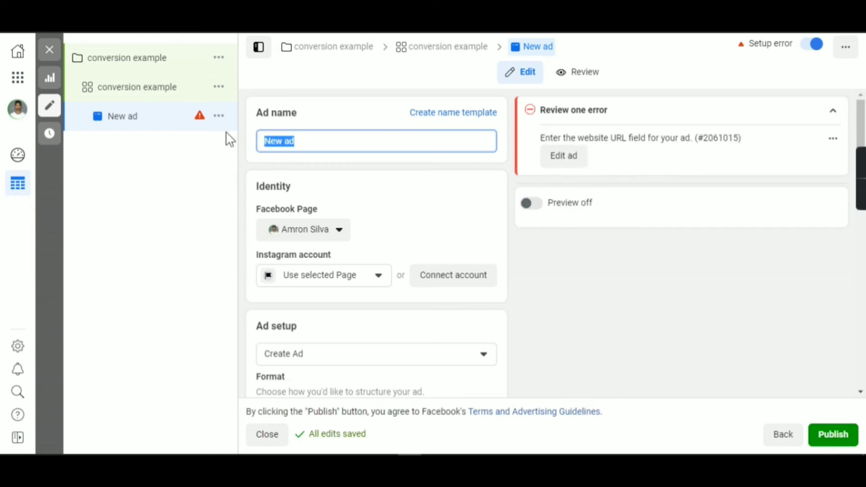
{"action": "type", "text": "coner"}
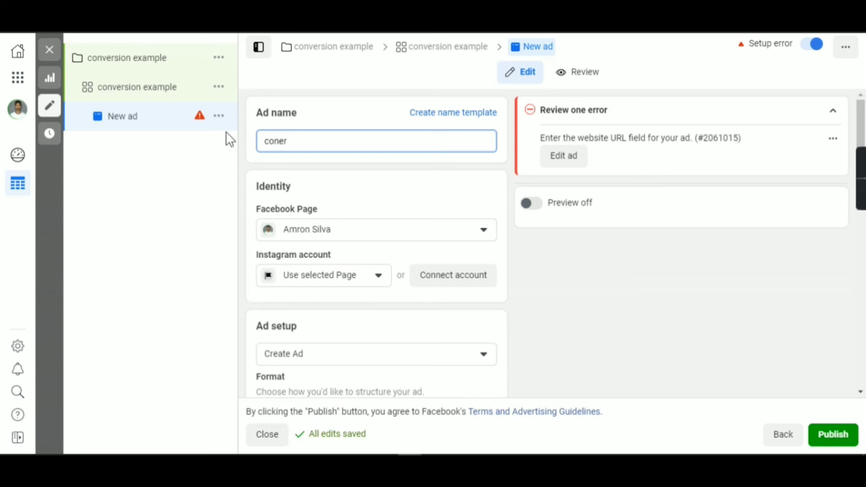
{"action": "key", "text": "BackSpace"}
{"action": "key", "text": "BackSpace"}
{"action": "type", "text": "versio"}
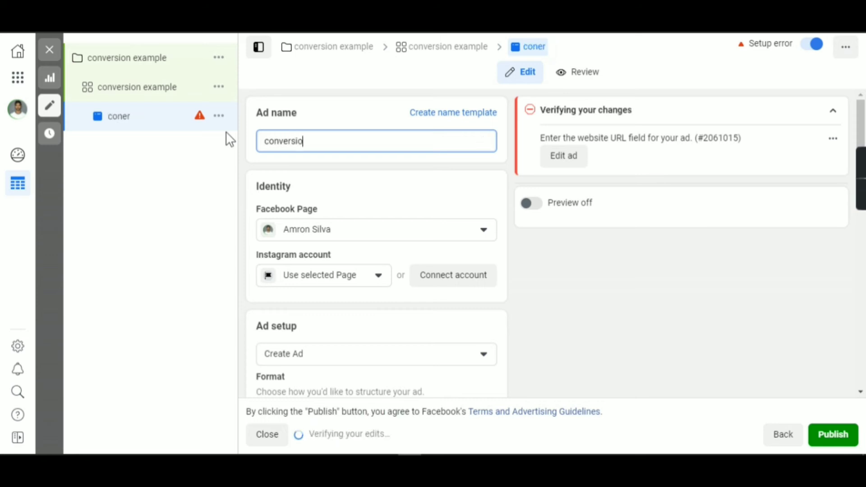
{"action": "type", "text": "n example"}
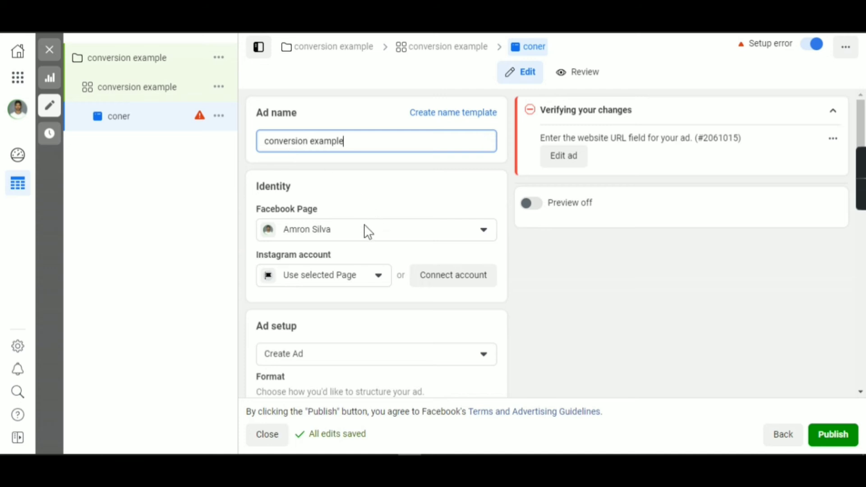
Review the ad's identity, format options, Instant Experience setting and the choices for adding creative media.
{"action": "scroll", "coordinate": [365, 230], "scroll_direction": "down", "scroll_amount": 1}
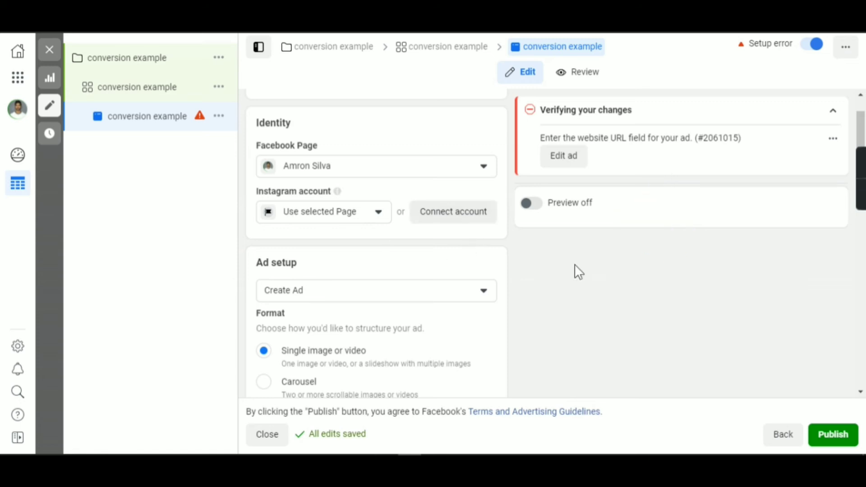
{"action": "scroll", "coordinate": [580, 279], "scroll_direction": "down", "scroll_amount": 1}
{"action": "scroll", "coordinate": [578, 276], "scroll_direction": "down", "scroll_amount": 1}
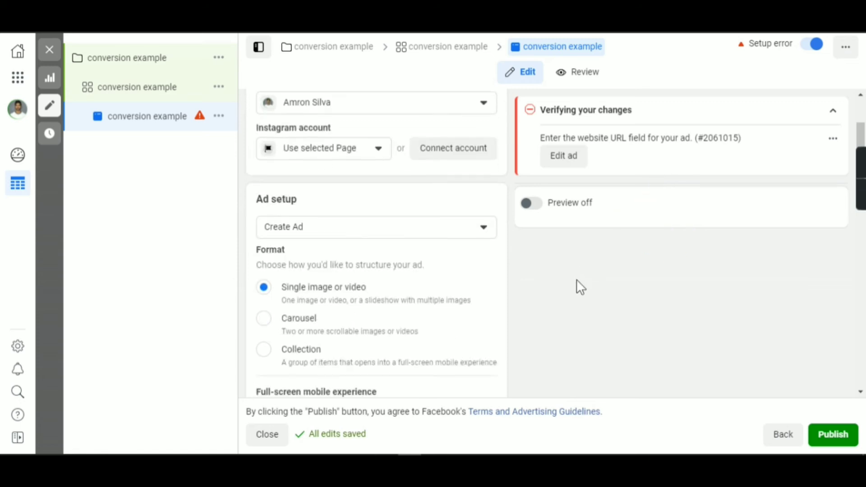
{"action": "scroll", "coordinate": [580, 287], "scroll_direction": "down", "scroll_amount": 1}
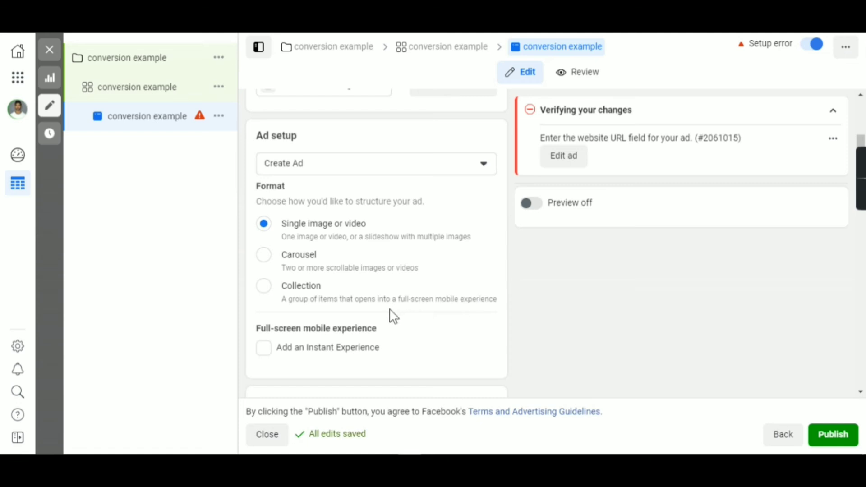
{"action": "scroll", "coordinate": [396, 316], "scroll_direction": "down", "scroll_amount": 5}
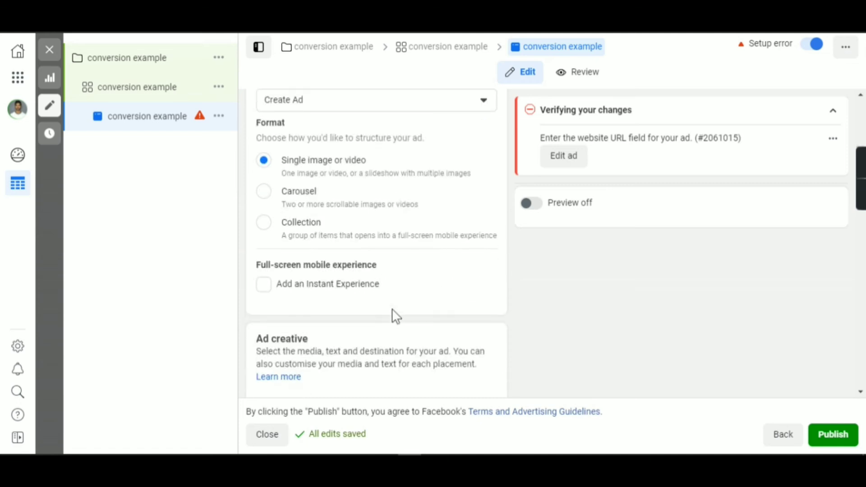
{"action": "scroll", "coordinate": [393, 309], "scroll_direction": "down", "scroll_amount": 3}
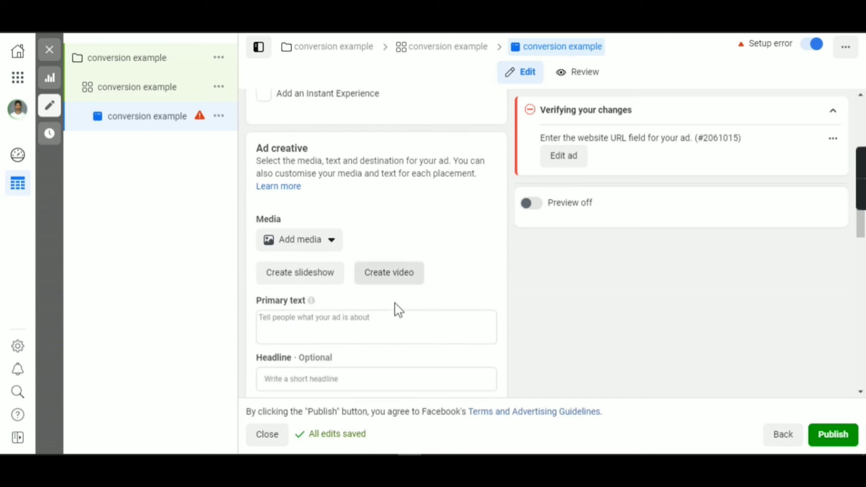
{"action": "scroll", "coordinate": [396, 299], "scroll_direction": "up", "scroll_amount": 2}
{"action": "left_click", "coordinate": [329, 250]}
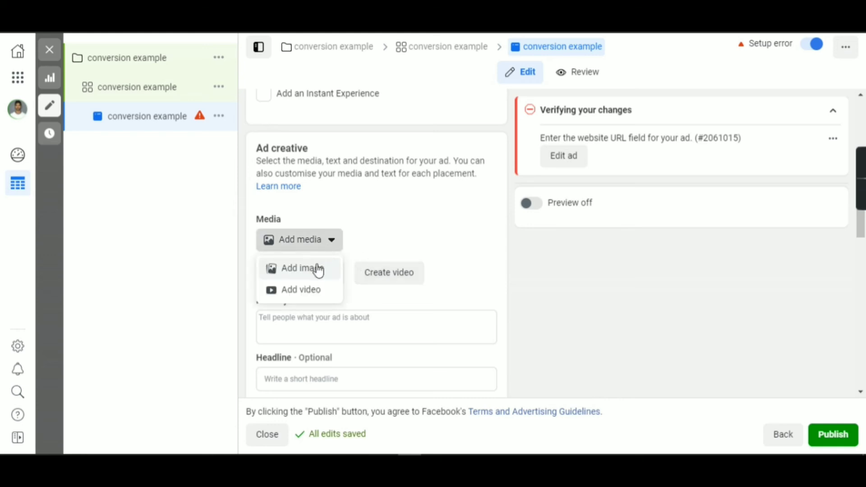
{"action": "left_click", "coordinate": [554, 297]}
Enter "primary text here" as the ad's primary text and "headline text" as its headline.
{"action": "scroll", "coordinate": [555, 298], "scroll_direction": "down", "scroll_amount": 2}
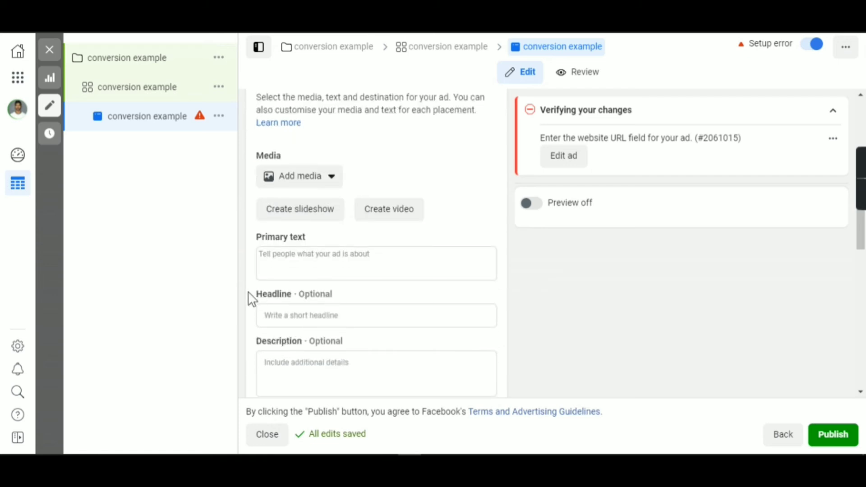
{"action": "left_click", "coordinate": [300, 258]}
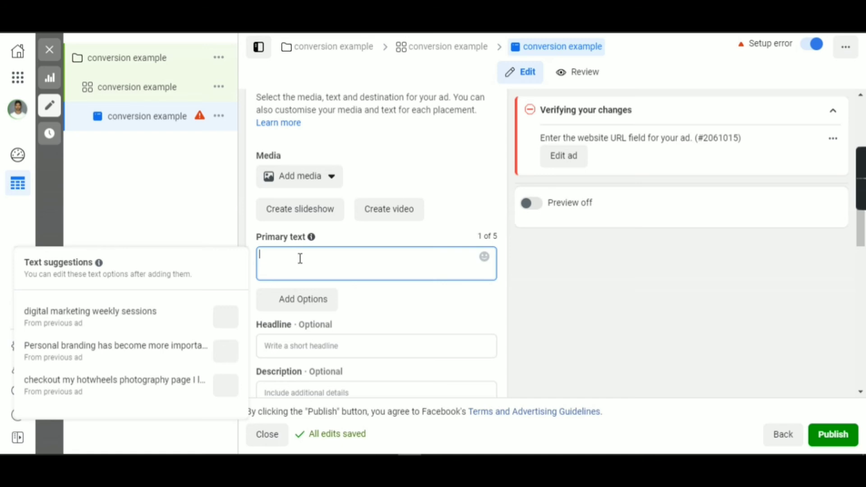
{"action": "type", "text": "primary t"}
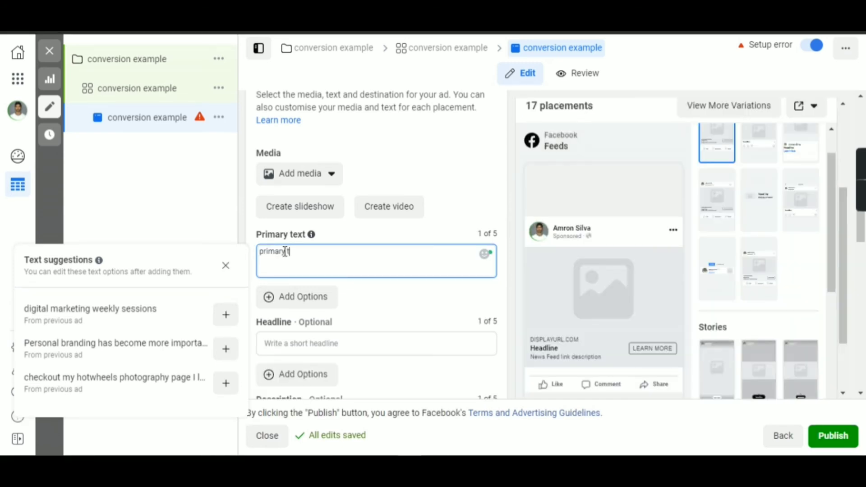
{"action": "type", "text": "ext here"}
{"action": "left_click", "coordinate": [318, 346]}
{"action": "type", "text": "headline "}
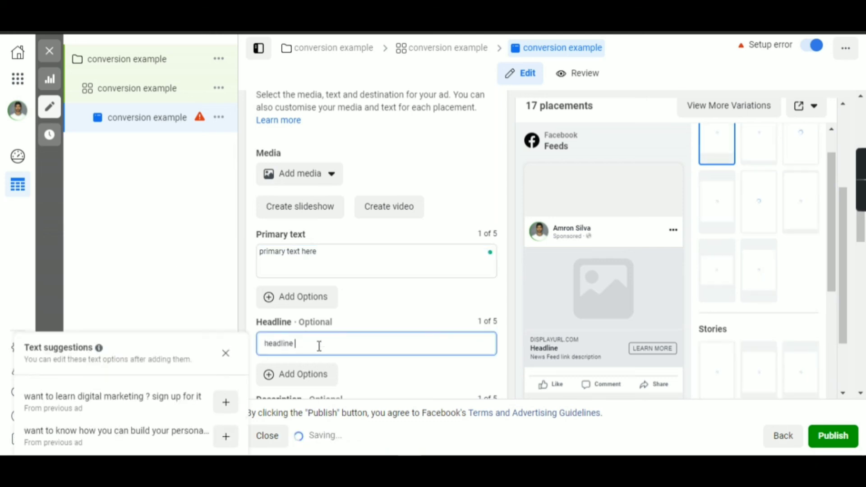
{"action": "type", "text": "text"}
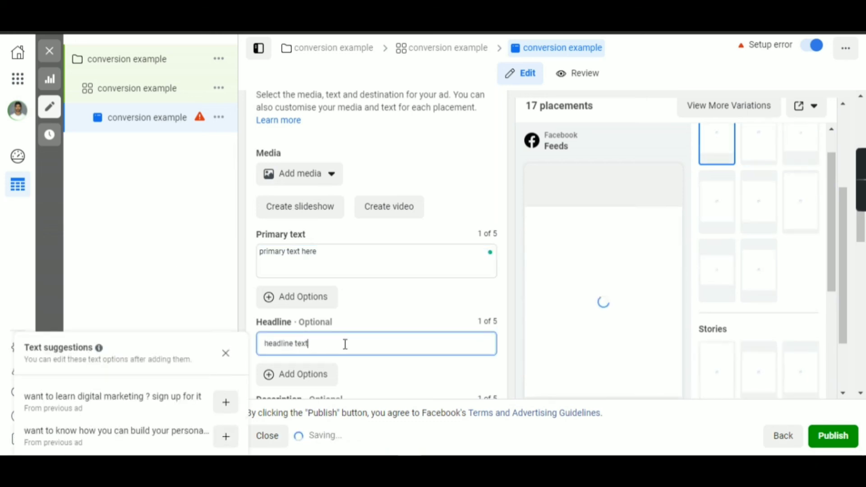
Enter "description here" as the ad's description.
{"action": "scroll", "coordinate": [388, 337], "scroll_direction": "down", "scroll_amount": 3}
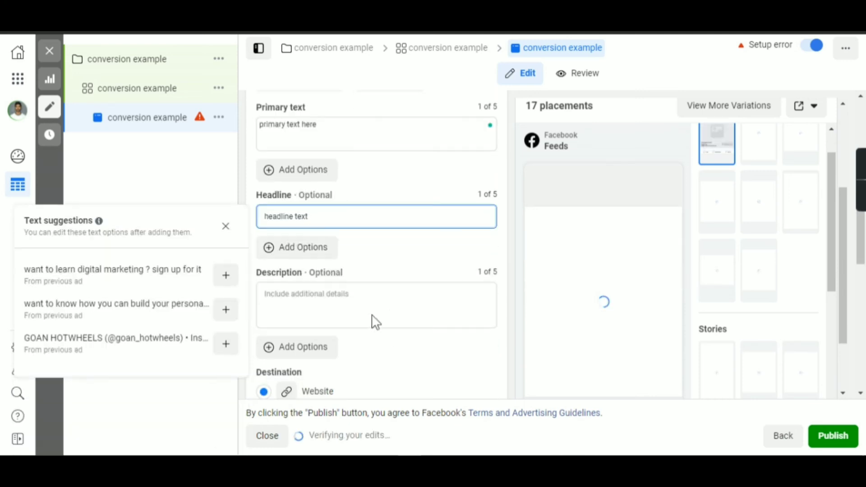
{"action": "left_click", "coordinate": [316, 296]}
{"action": "scroll", "coordinate": [317, 296], "scroll_direction": "down", "scroll_amount": 3}
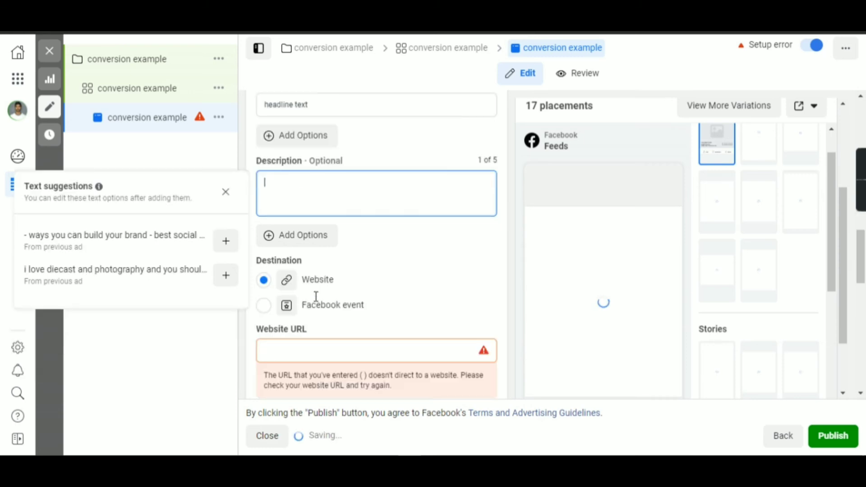
{"action": "scroll", "coordinate": [315, 297], "scroll_direction": "down", "scroll_amount": 1}
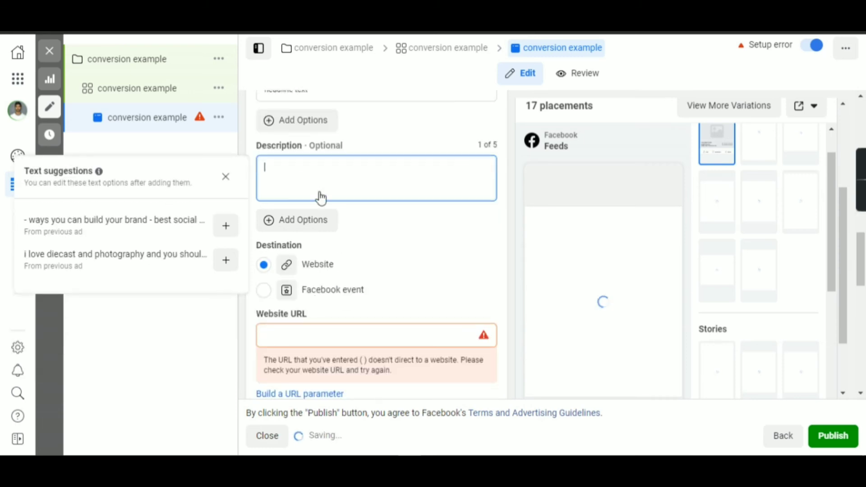
{"action": "type", "text": "des"}
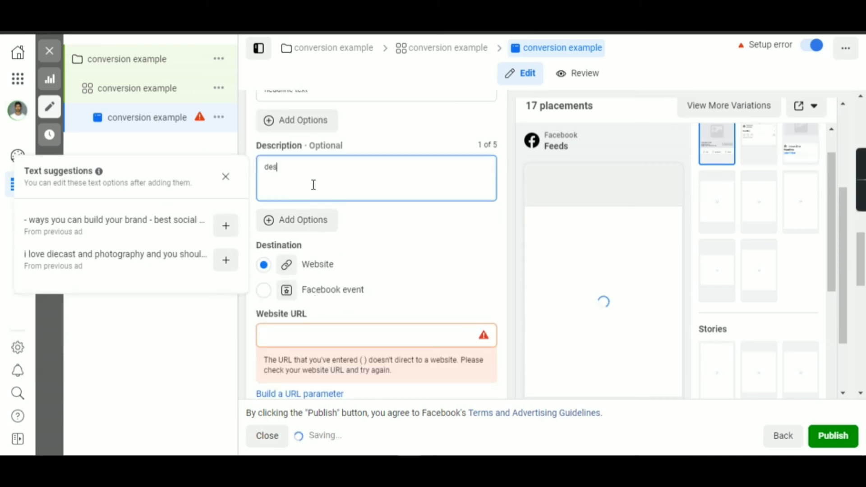
{"action": "type", "text": "crip"}
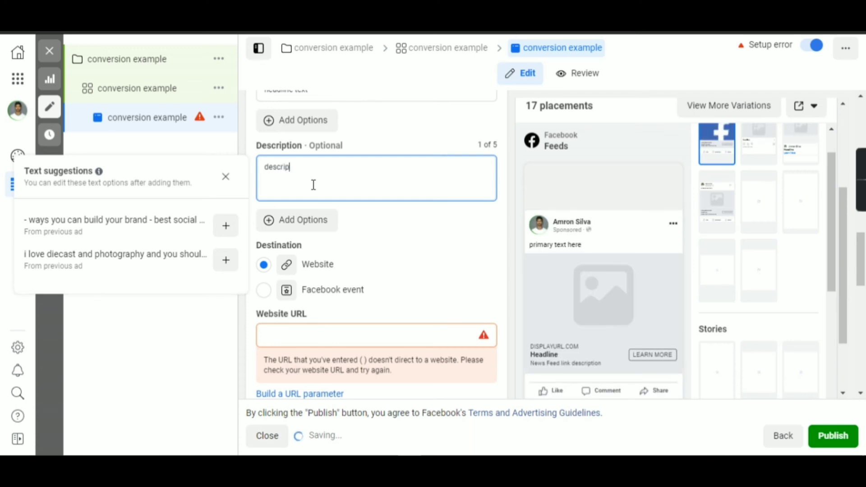
{"action": "type", "text": "tion here"}
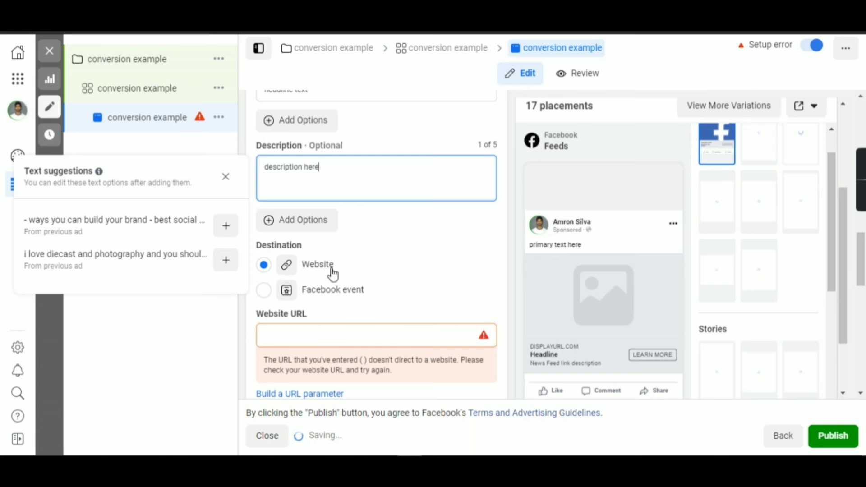
Enter the advertiser's own website address as the ad's destination website URL.
{"action": "scroll", "coordinate": [335, 271], "scroll_direction": "down", "scroll_amount": 2}
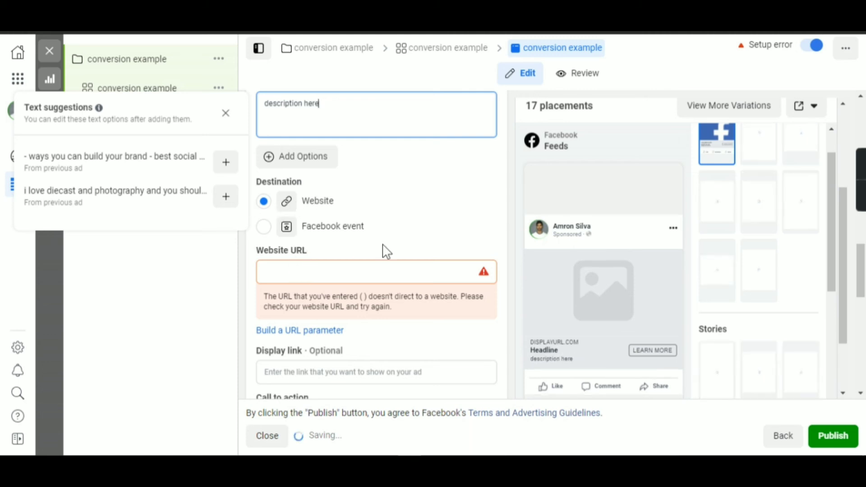
{"action": "left_click", "coordinate": [344, 271]}
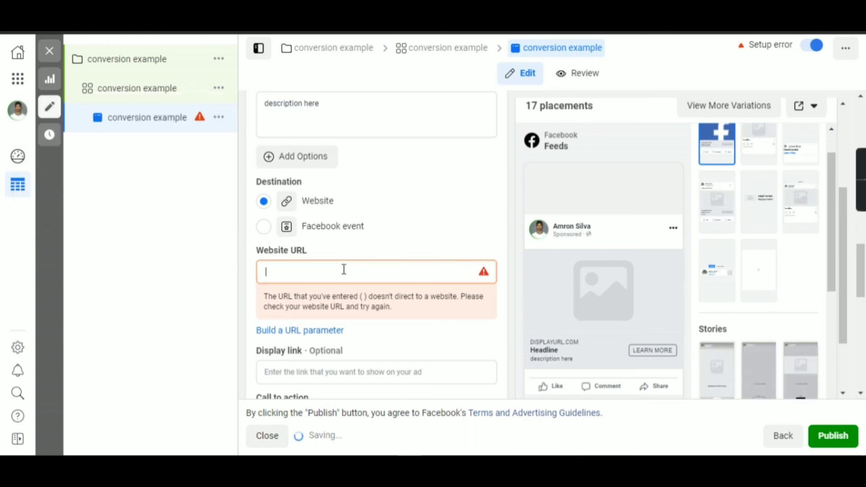
{"action": "type", "text": "amronsilva.com"}
Choose Learn More as the ad's call to action.
{"action": "scroll", "coordinate": [354, 282], "scroll_direction": "down", "scroll_amount": 3}
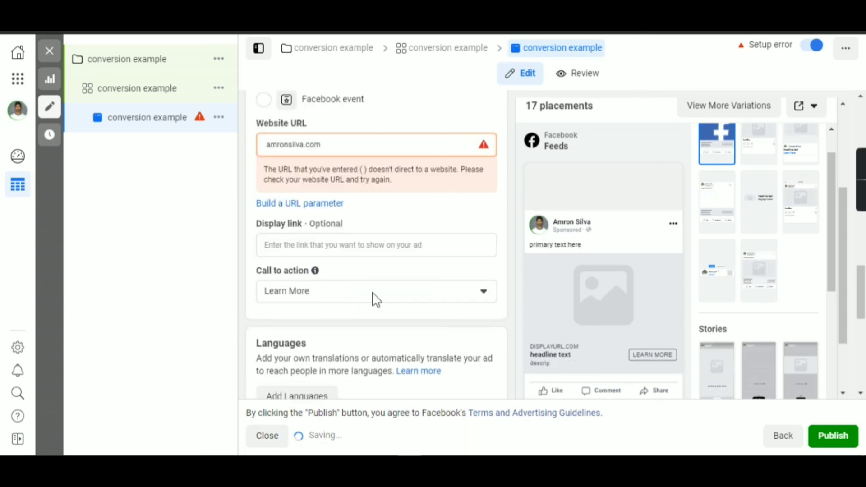
{"action": "left_click", "coordinate": [406, 257]}
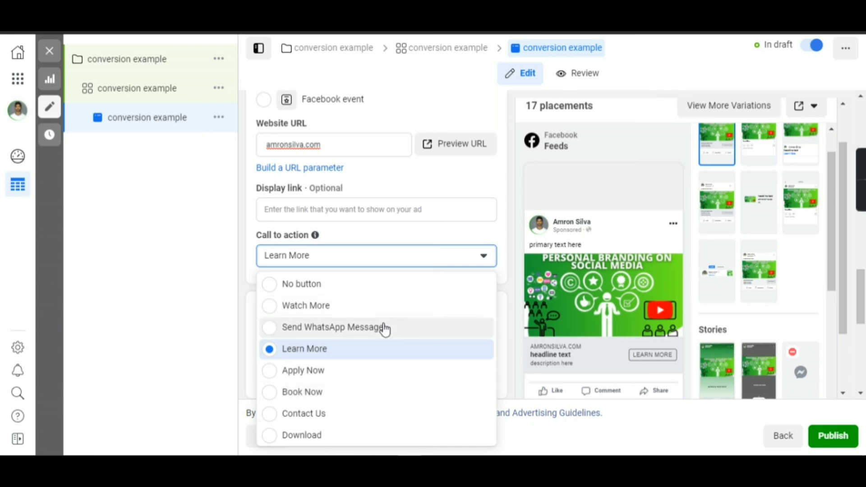
{"action": "left_click", "coordinate": [447, 352]}
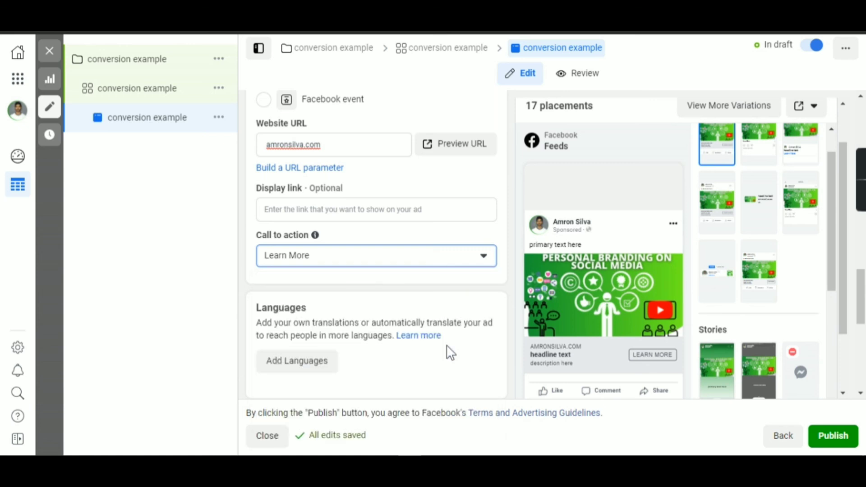
Review the ad's language management options, leave them without adding a language, and examine the tracking settings.
{"action": "left_click", "coordinate": [313, 368]}
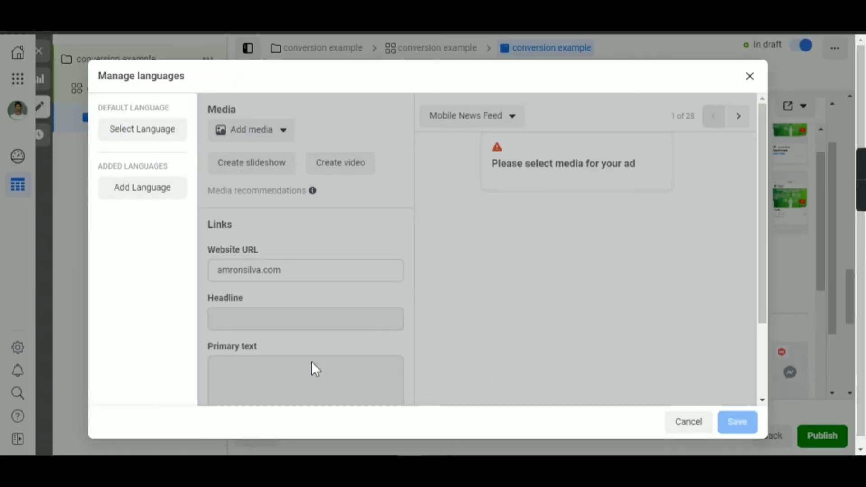
{"action": "left_click", "coordinate": [750, 76]}
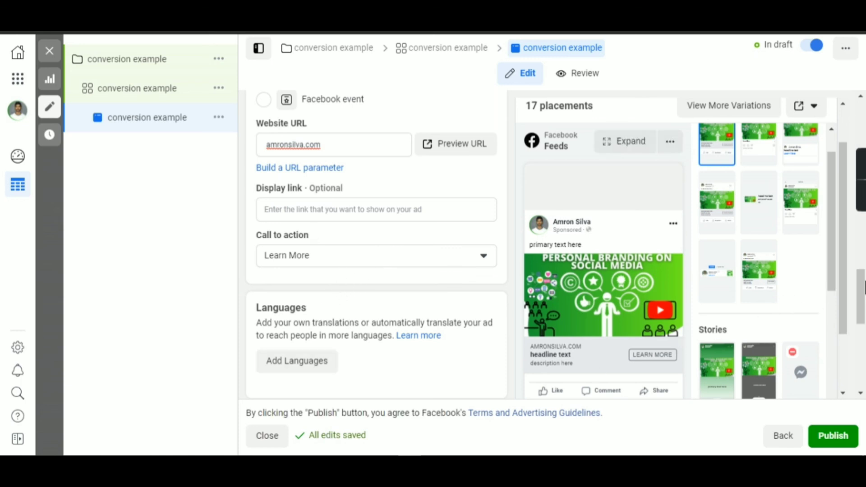
{"action": "left_click_drag", "start_coordinate": [864, 287], "coordinate": [863, 358]}
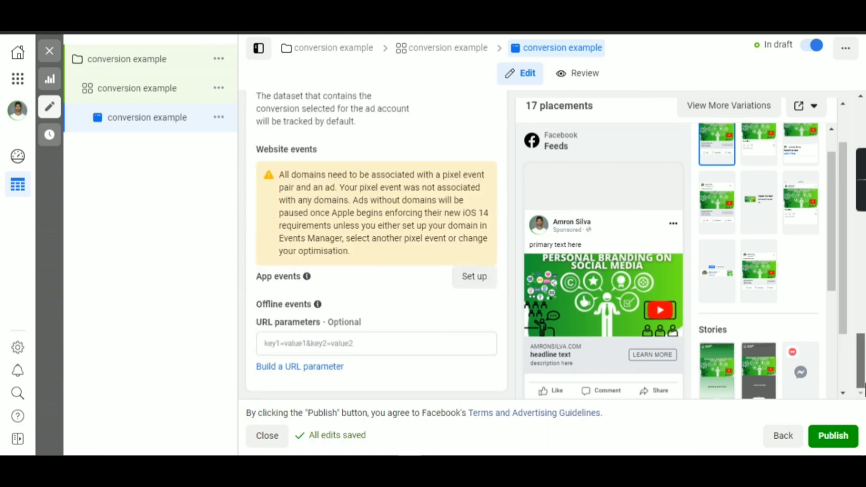
Preview the ad in the Instagram feed placement and look over the other feed and story placement previews.
{"action": "left_click_drag", "start_coordinate": [842, 240], "coordinate": [849, 261]}
{"action": "mouse_move", "coordinate": [557, 230]}
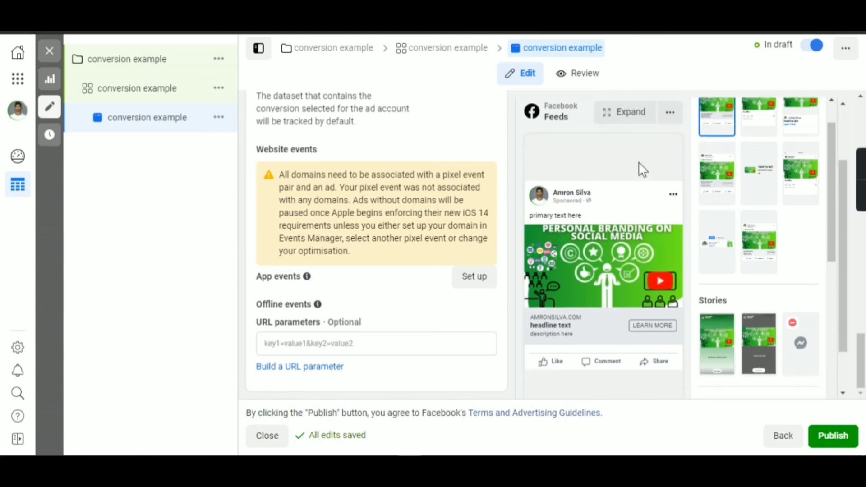
{"action": "scroll", "coordinate": [812, 243], "scroll_direction": "up", "scroll_amount": 2}
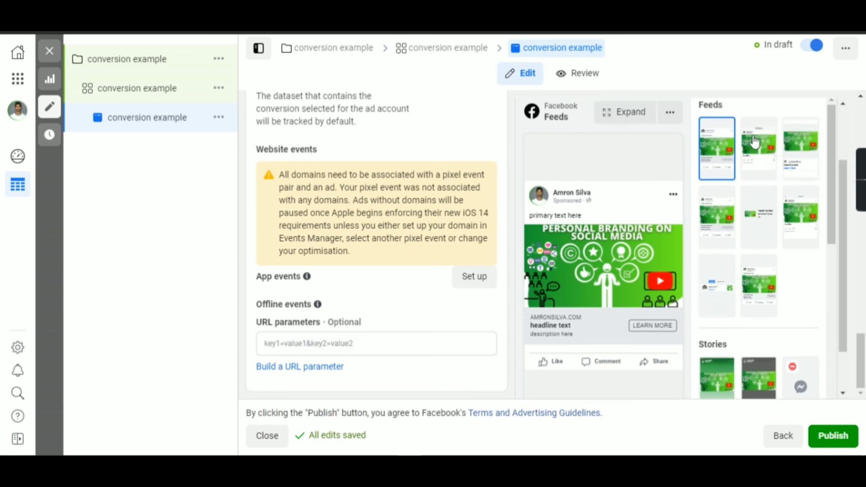
{"action": "left_click", "coordinate": [756, 141]}
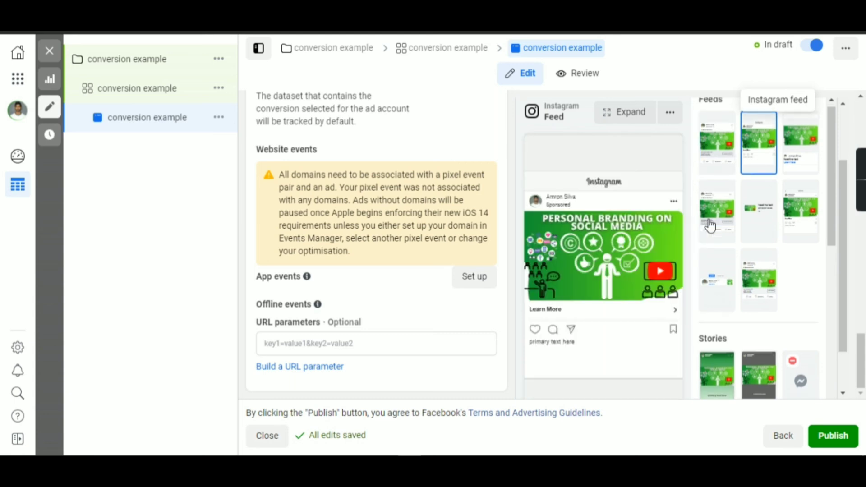
{"action": "scroll", "coordinate": [707, 226], "scroll_direction": "down", "scroll_amount": 2}
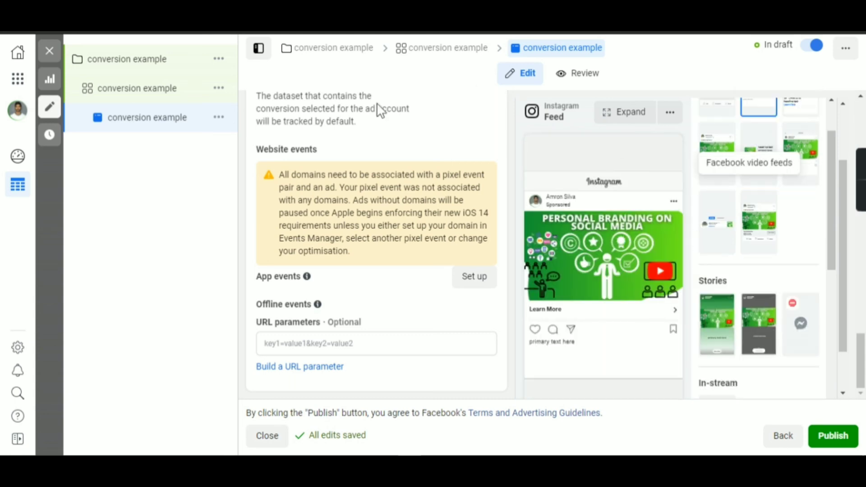